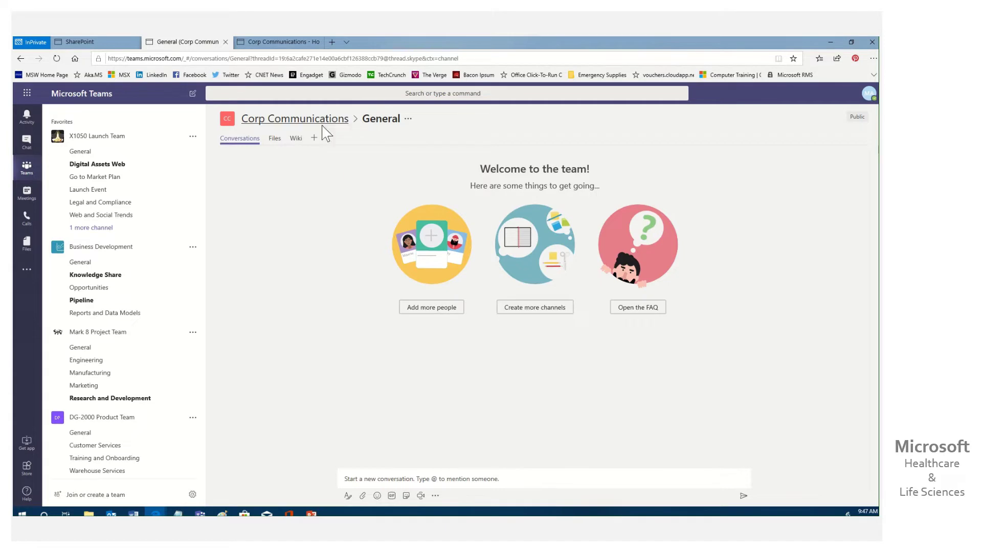
Step: Review the General channel's files in Teams, then view the Documents library of the Corp Communications site in SharePoint
click(276, 140)
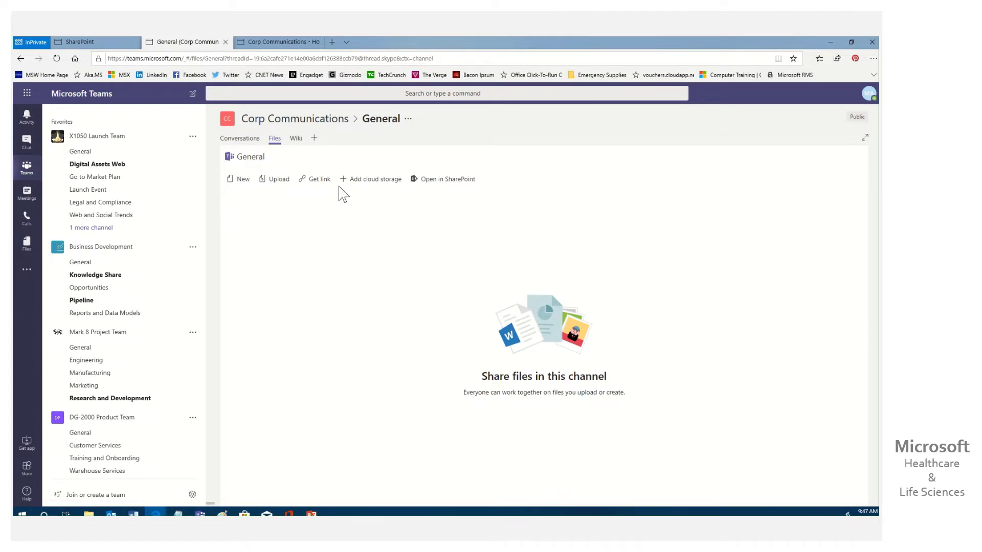
scroll(89, 225, down, 1)
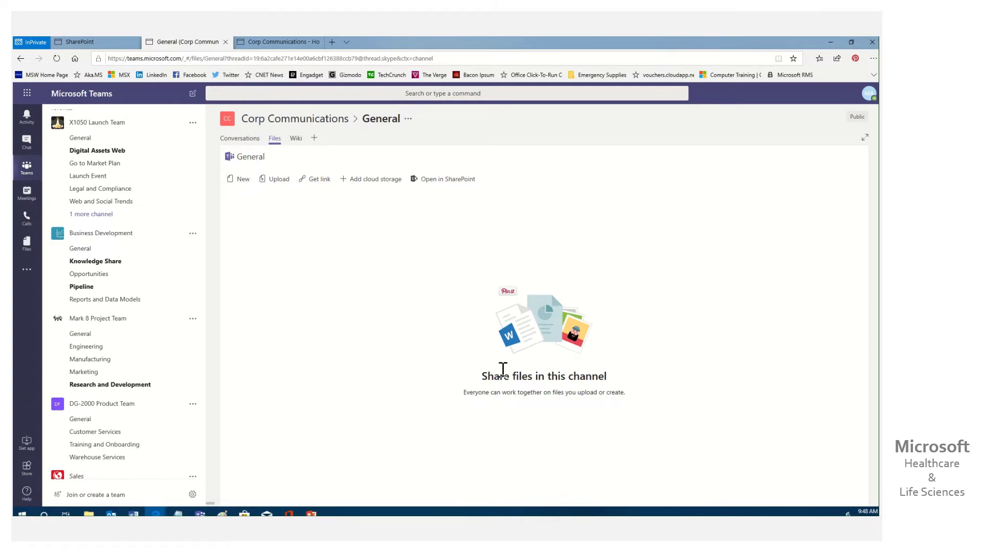
click(85, 45)
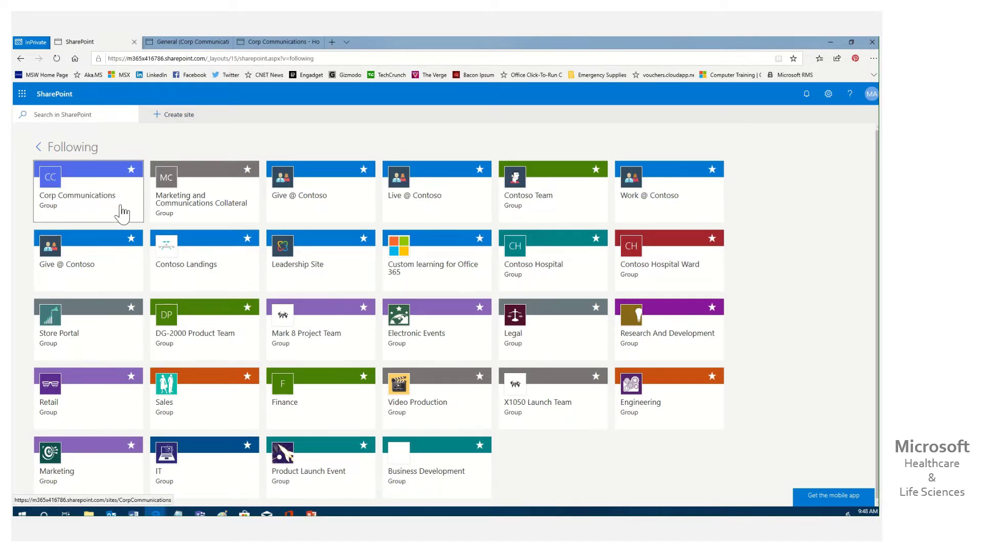
click(274, 41)
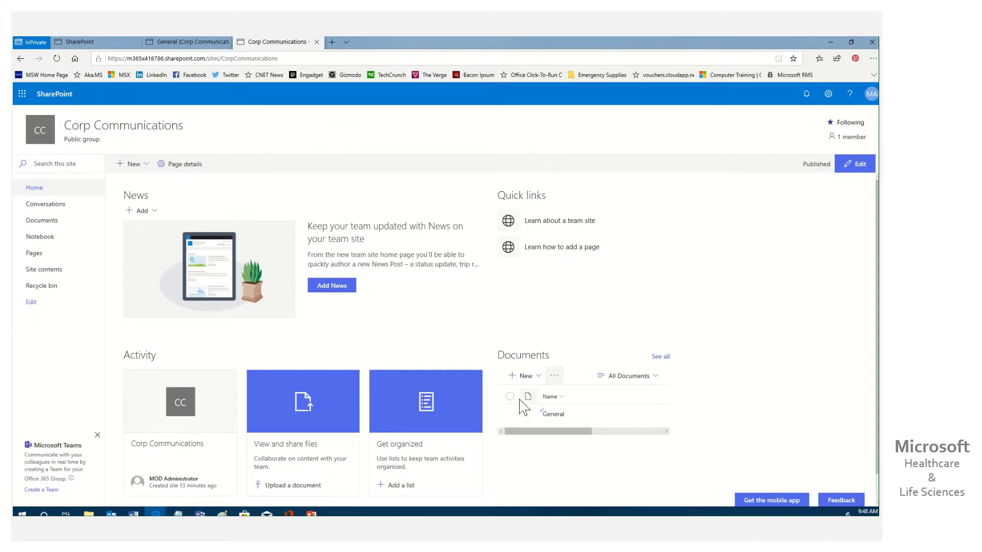
click(59, 223)
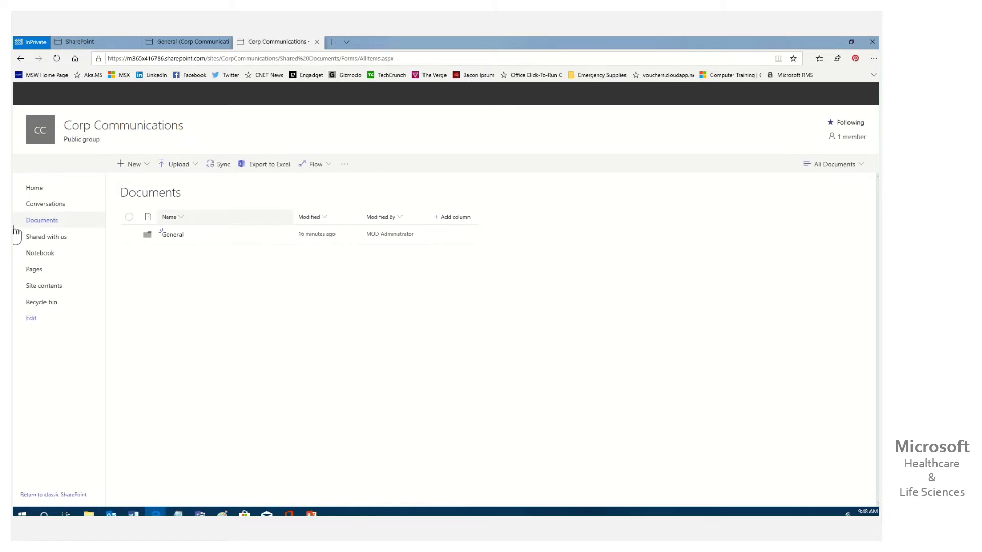
Step: Create a document library named Slide Library in the Corp Communications site, shown in the site navigation
click(49, 287)
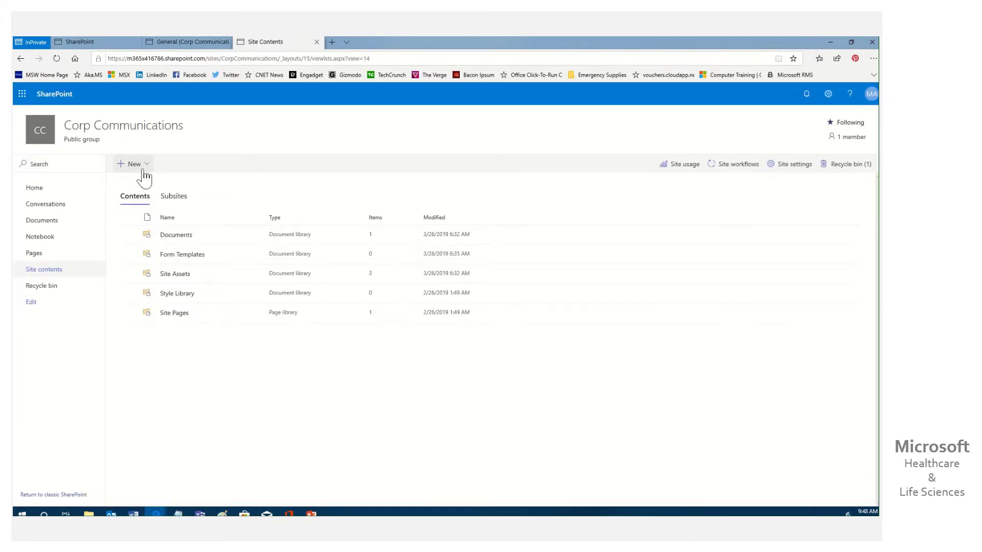
click(143, 167)
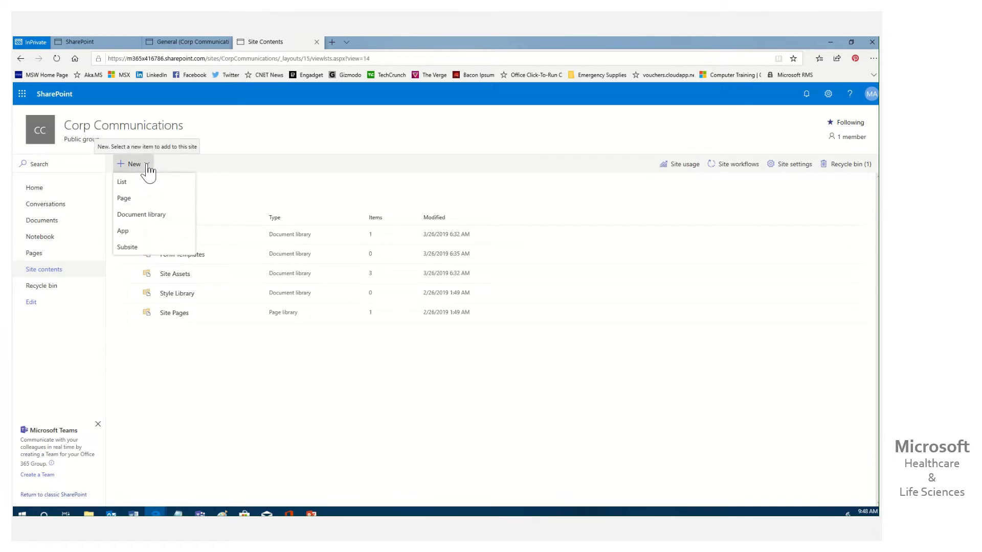
click(141, 216)
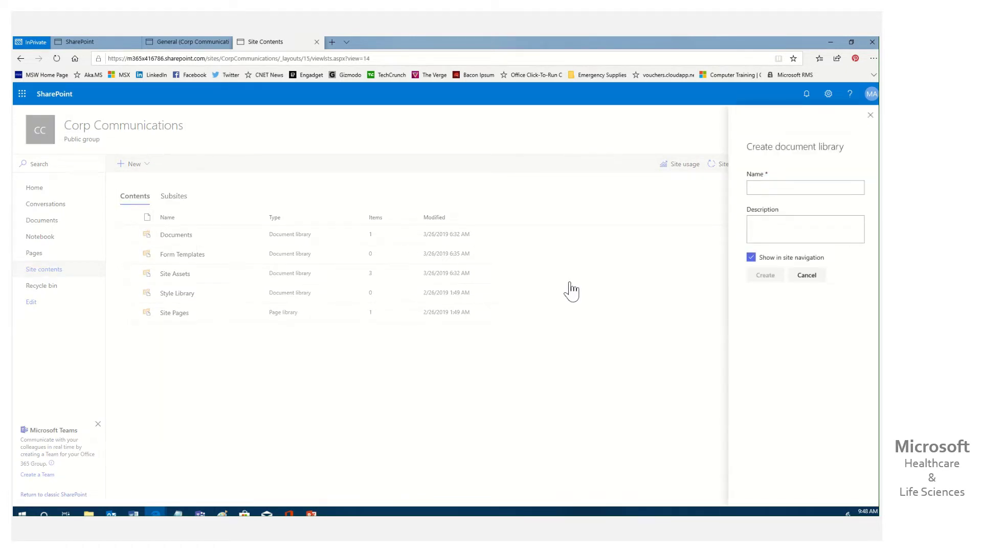
text(Slide Library)
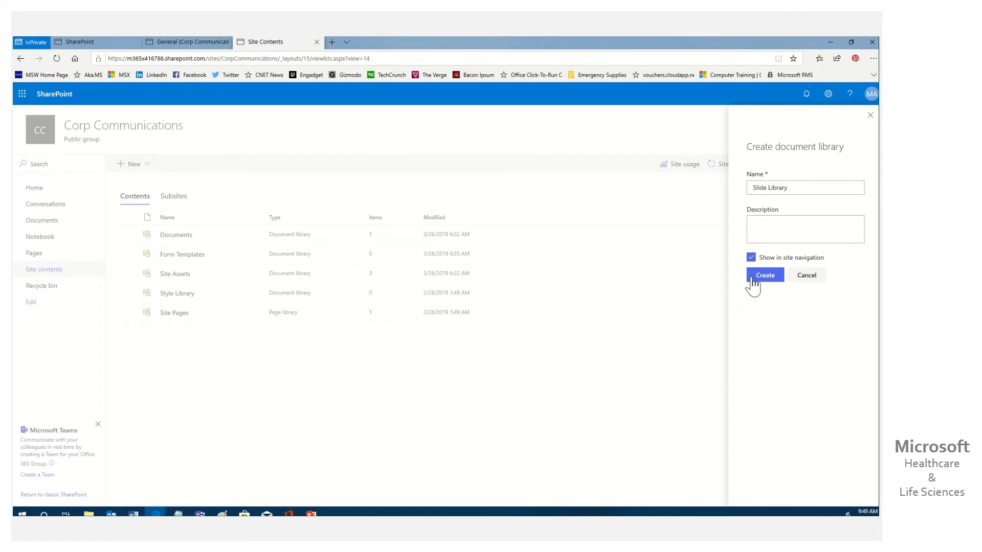
click(751, 279)
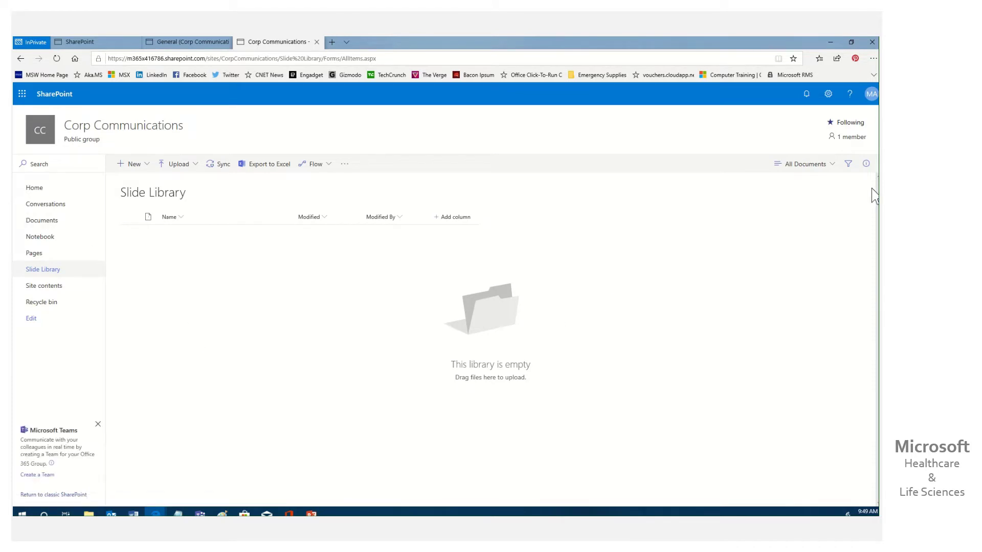
Step: Require content approval and turn on major and minor (draft) versions in the Slide Library's versioning settings
click(829, 94)
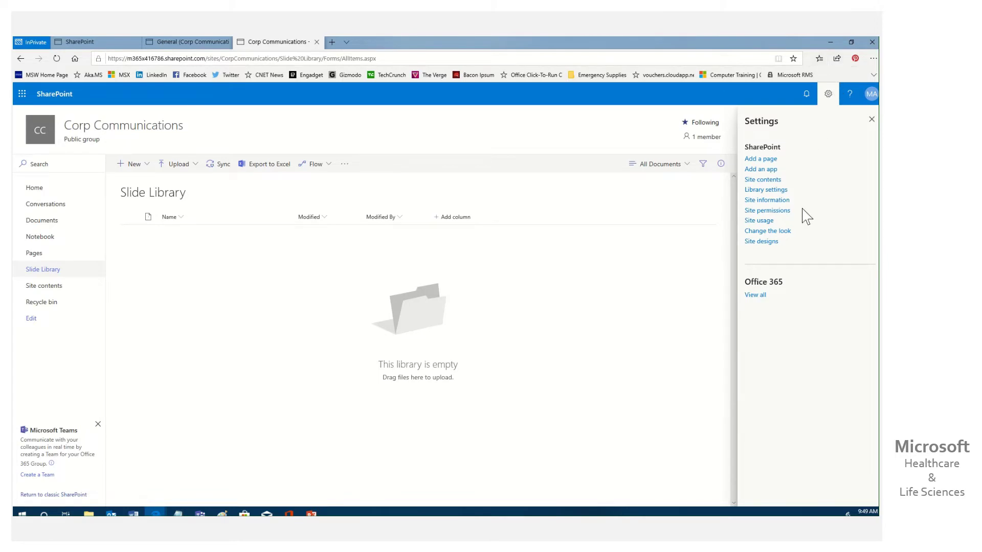
click(775, 191)
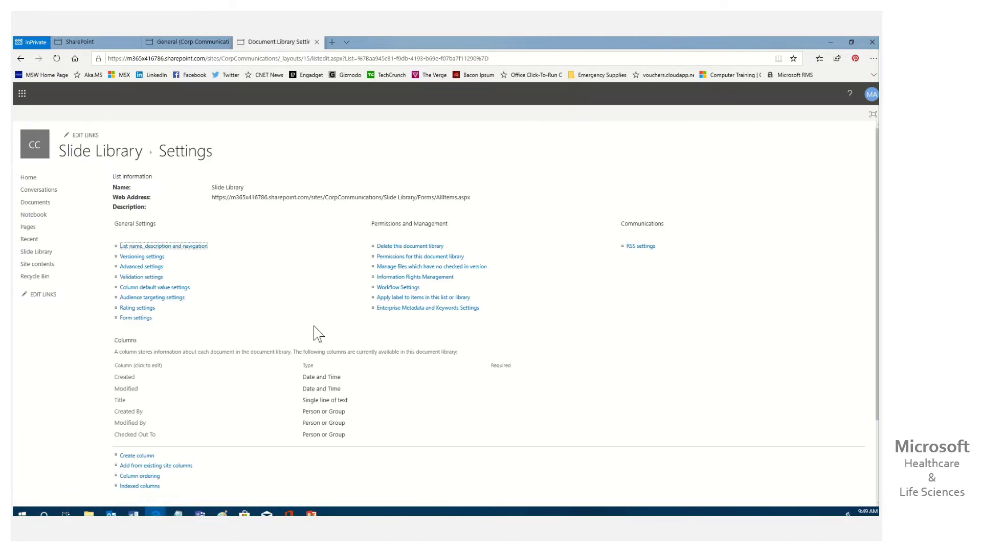
click(142, 257)
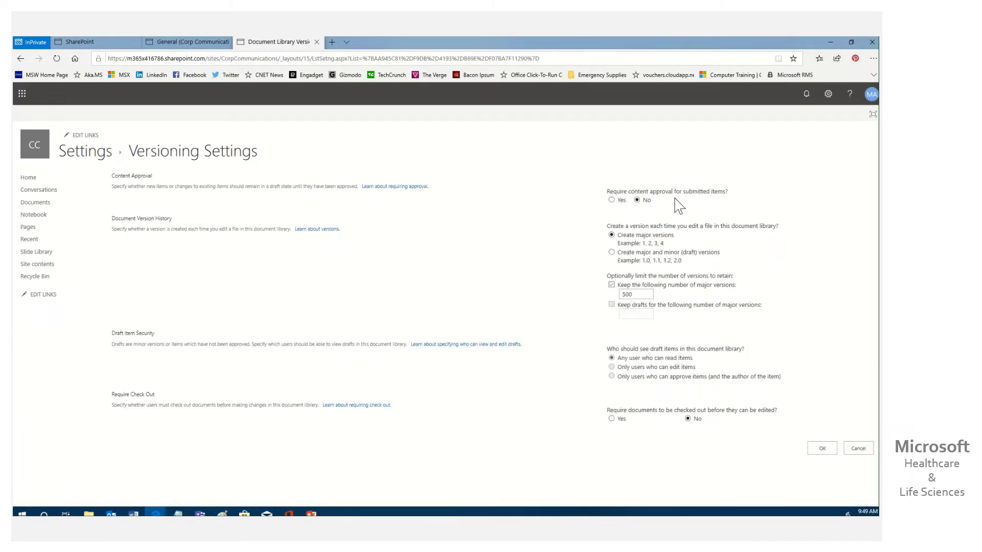
click(612, 200)
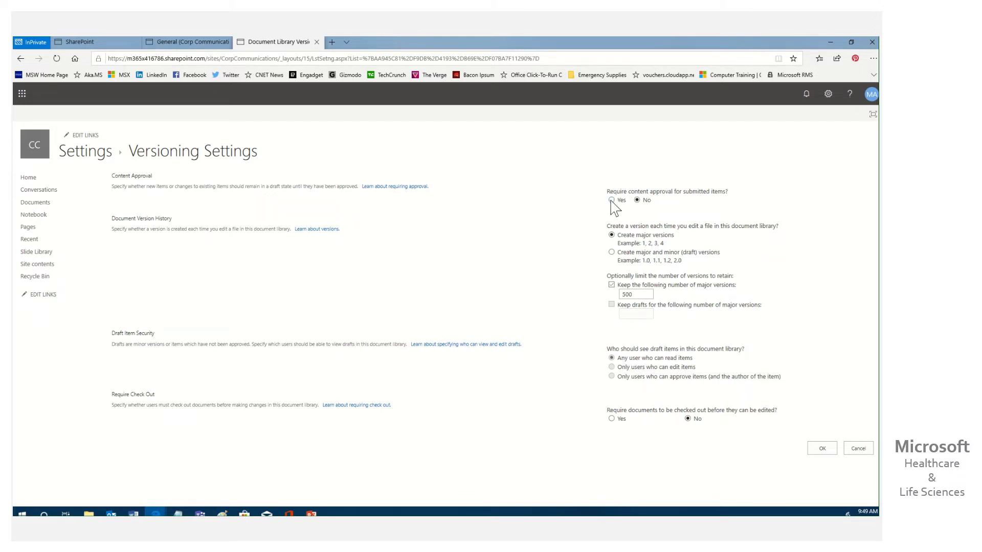
click(612, 252)
click(823, 449)
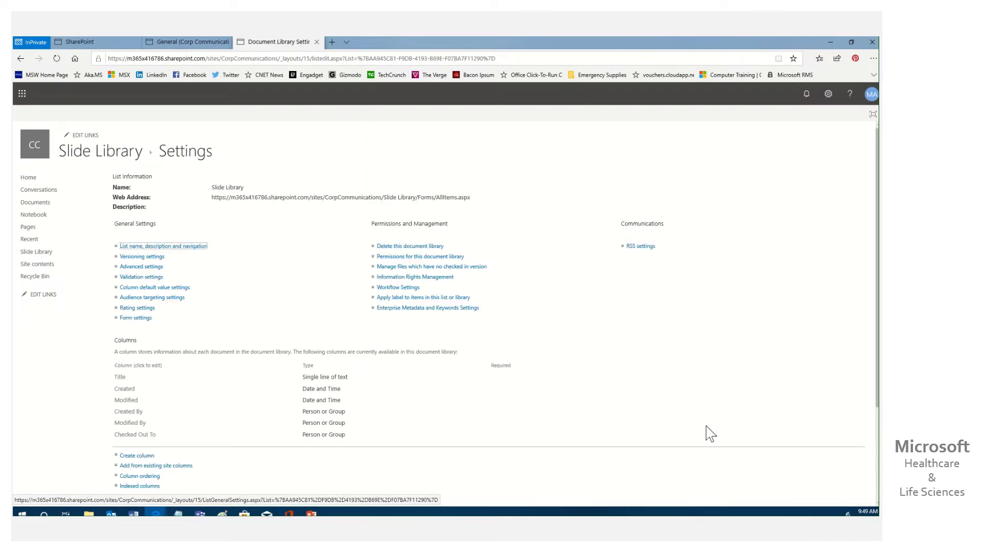
Step: Check the Slide Library's permissions, including the permission level of the Corp Communications Visitors group
click(441, 257)
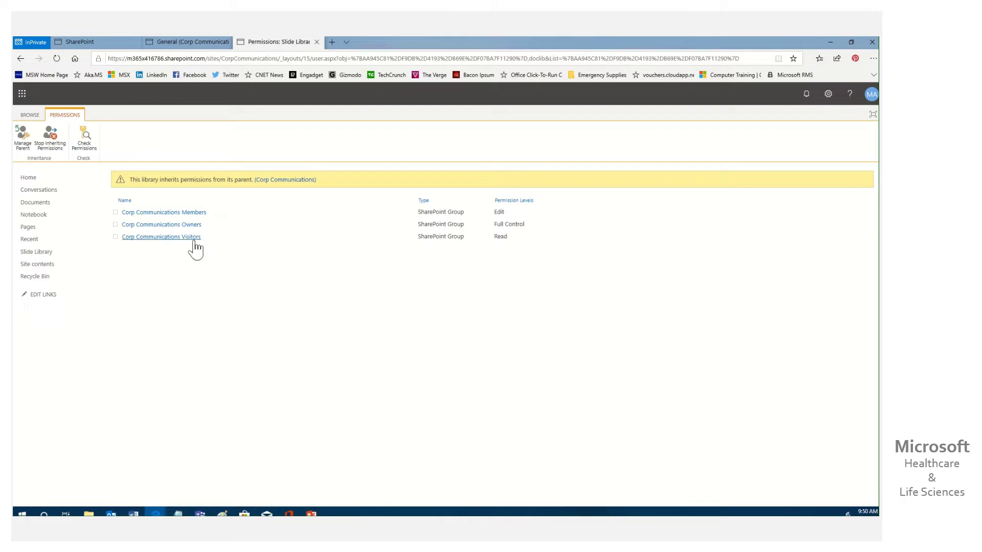
double_click(498, 236)
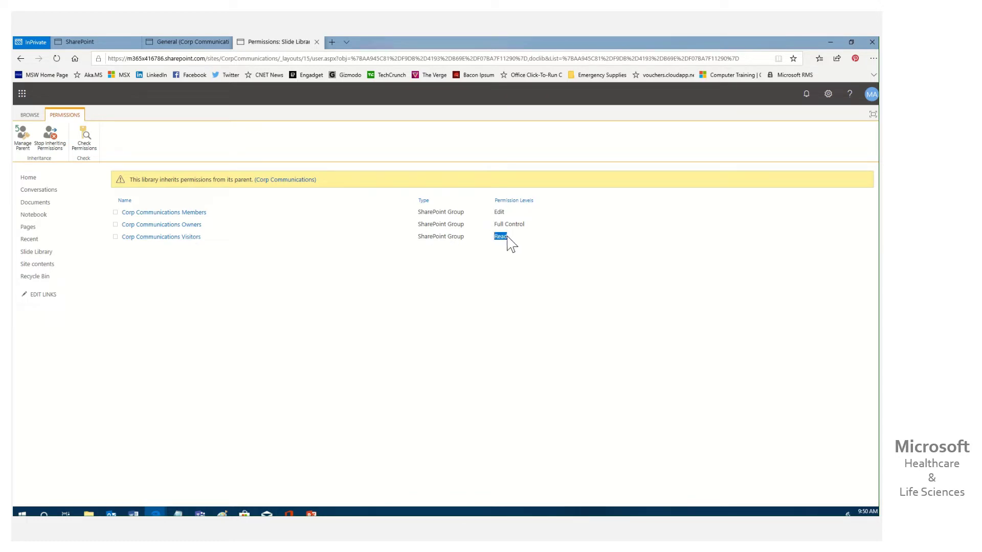
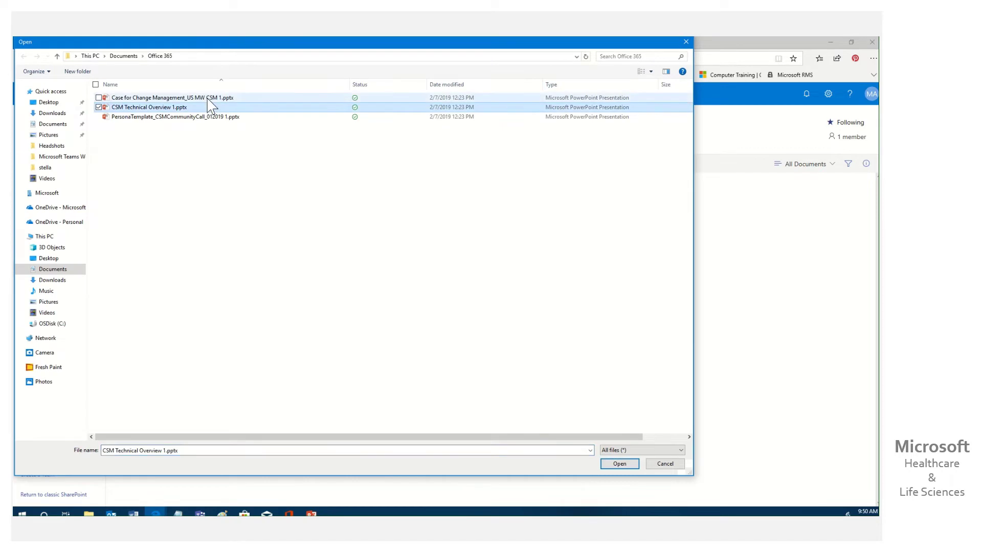
Step: Upload all three PowerPoint presentations from the Office 365 documents folder to the Slide Library
click(208, 99)
shift+click(211, 118)
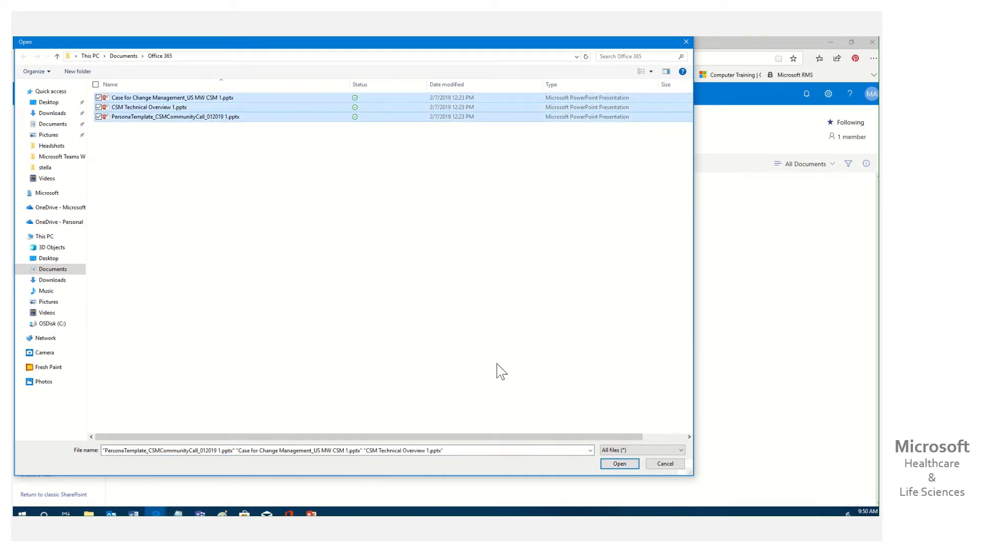
click(620, 463)
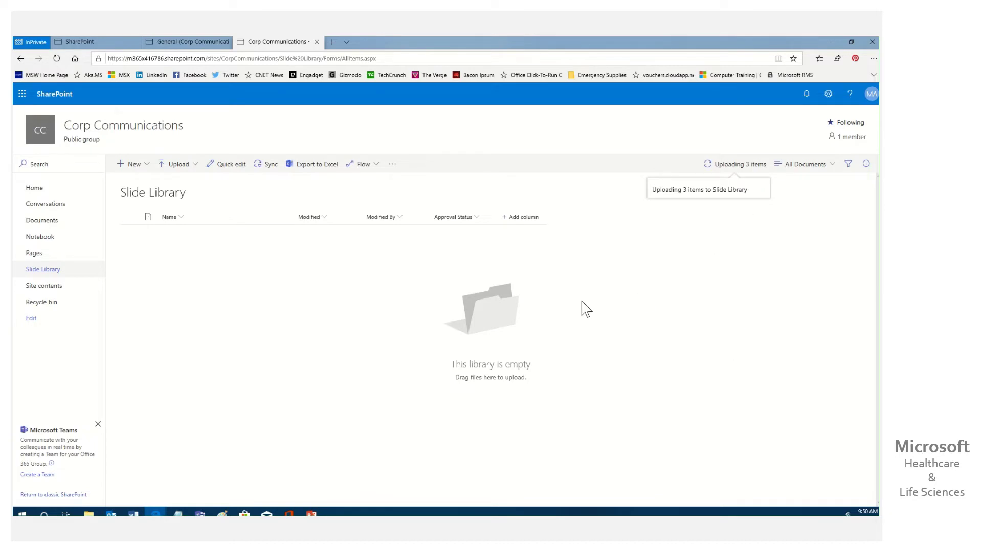
Step: Copy the Slide Library's web address
click(361, 58)
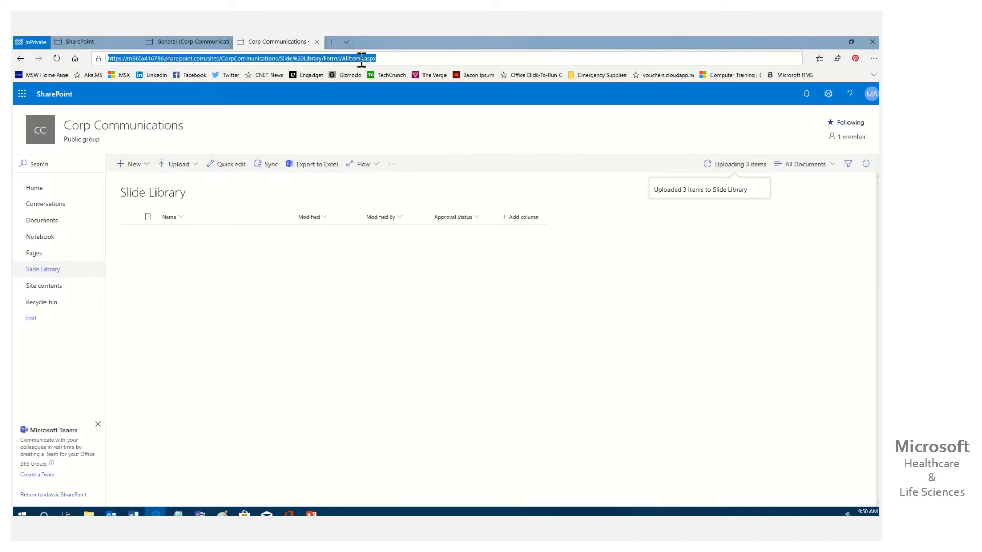
right_click(361, 58)
click(363, 83)
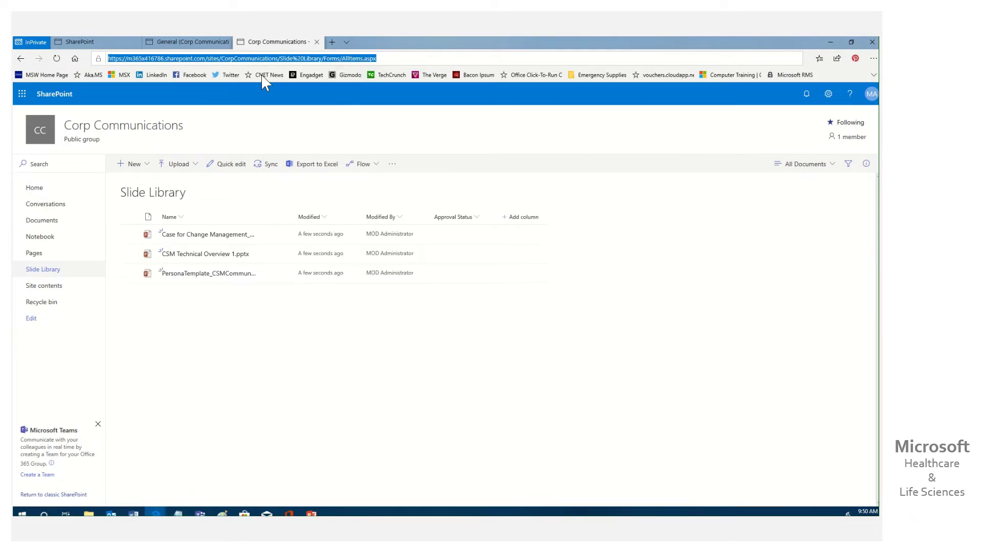
Step: In Teams, start adding a Document Library tab to the Corp Communications General channel using the copied SharePoint link
click(194, 42)
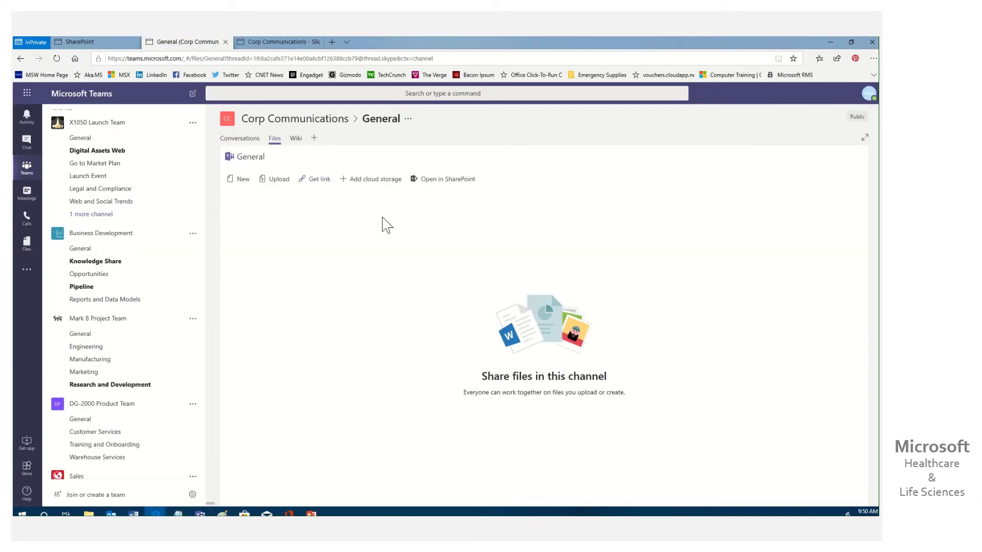
click(315, 138)
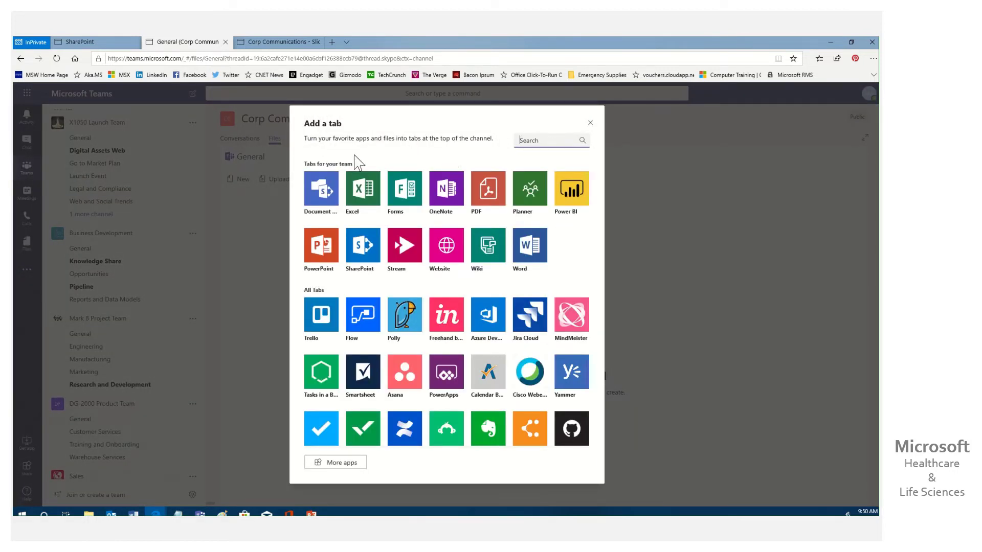
click(326, 192)
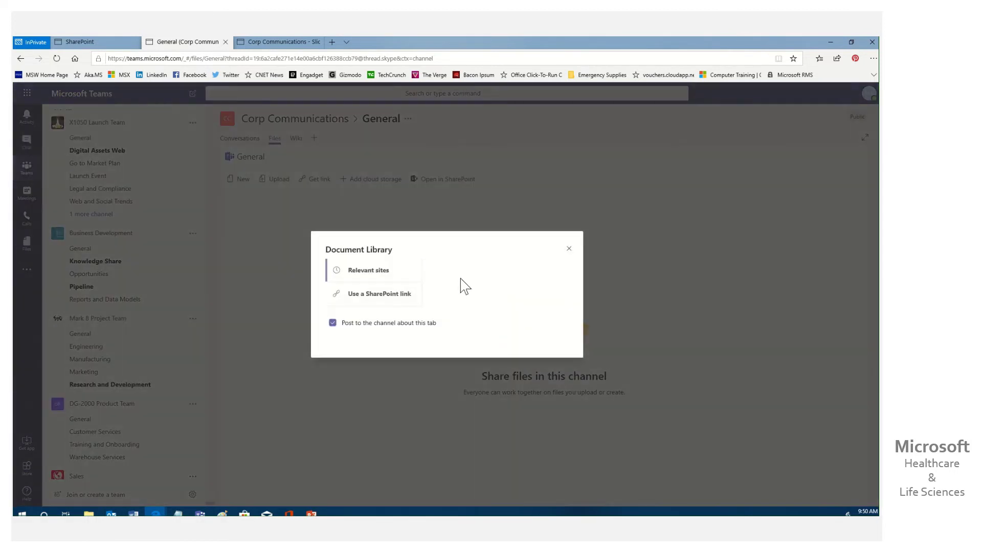
click(369, 298)
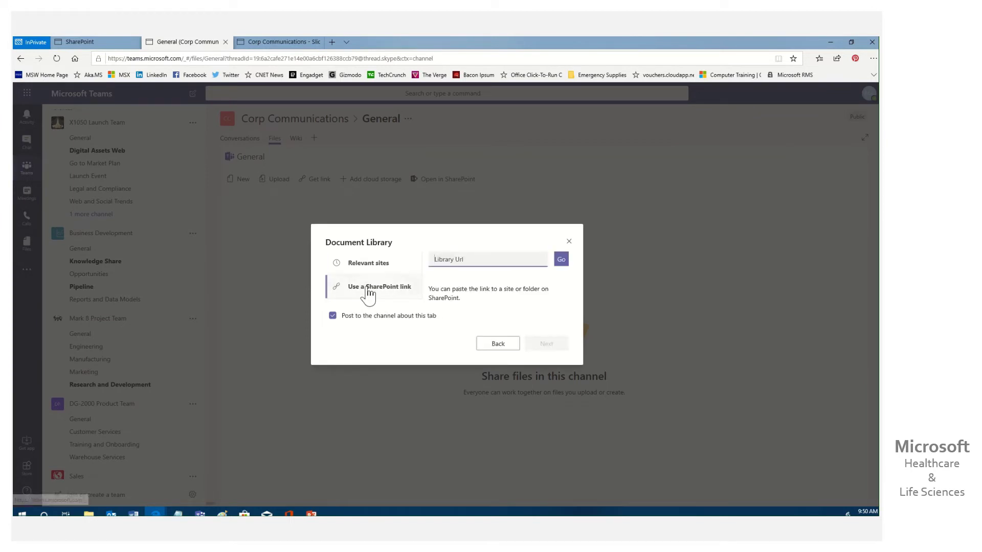
click(487, 261)
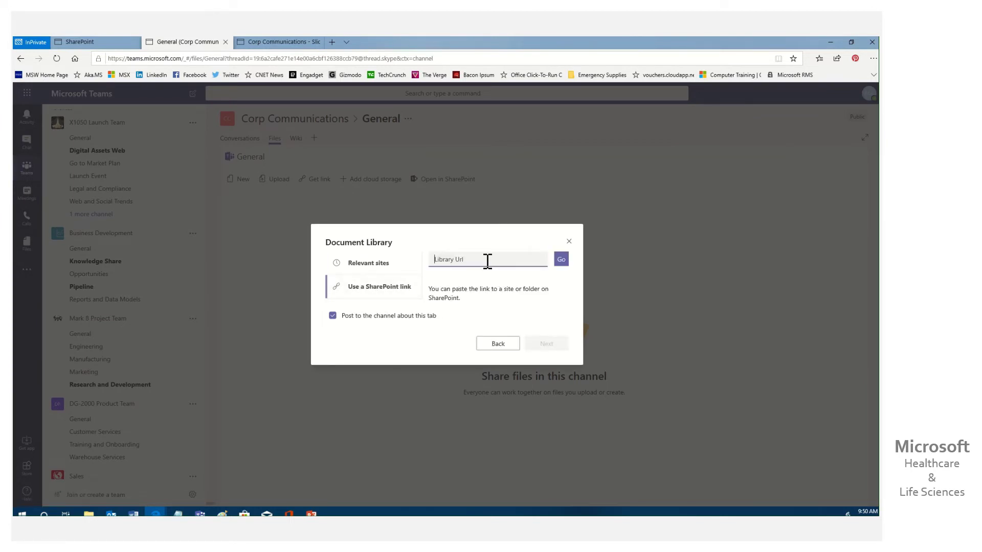
key(ctrl+v)
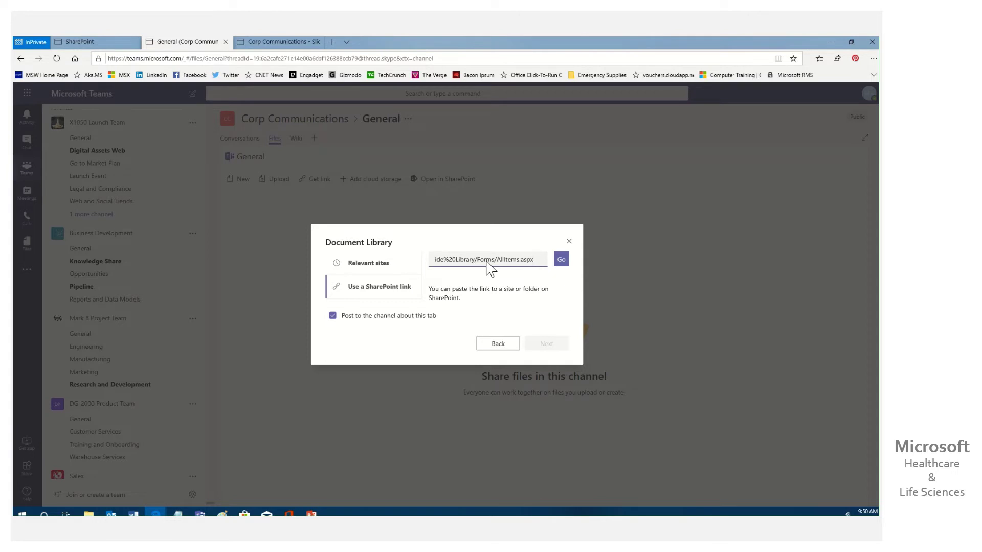
click(562, 260)
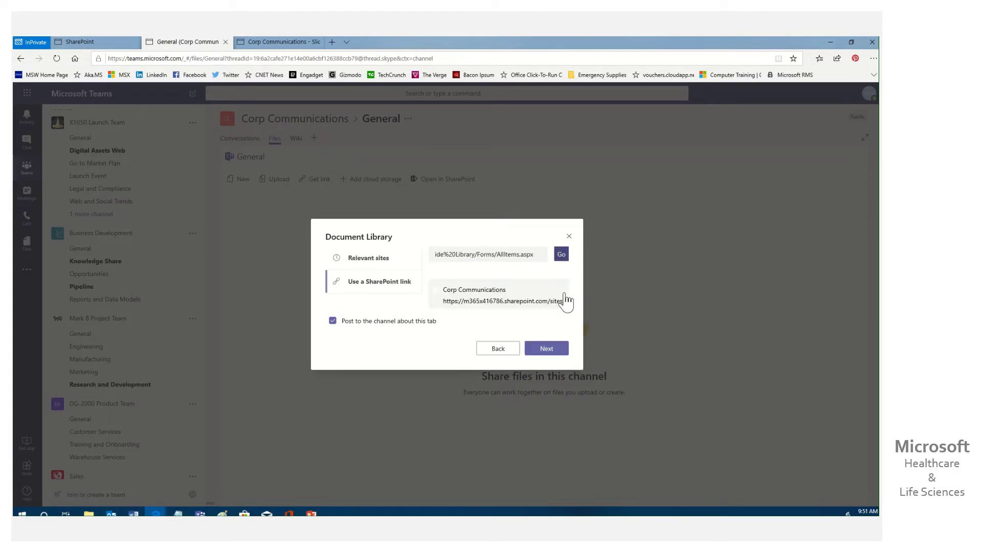
Step: Choose the Corp Communications site and its Slide Library as the source for the new tab
click(506, 302)
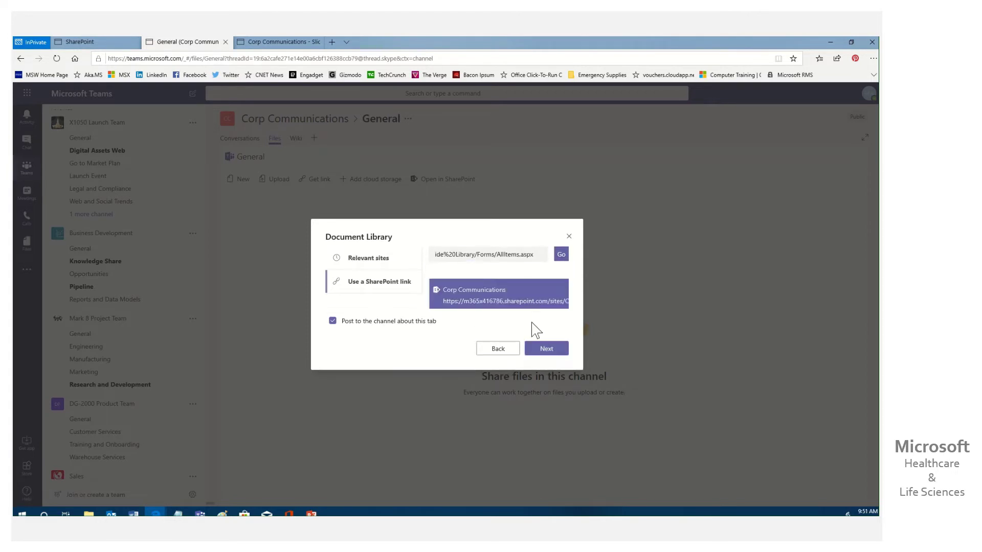
click(560, 348)
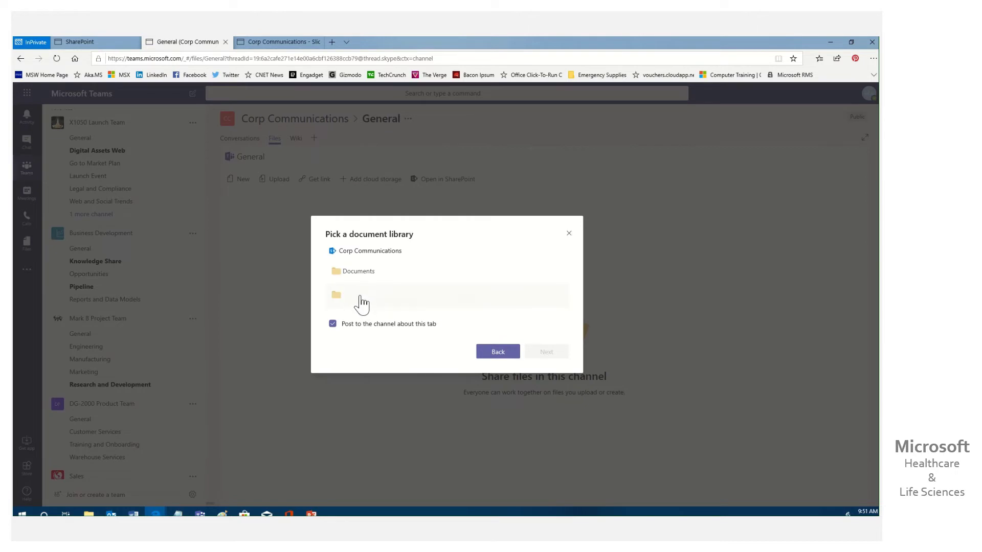
click(389, 302)
click(555, 352)
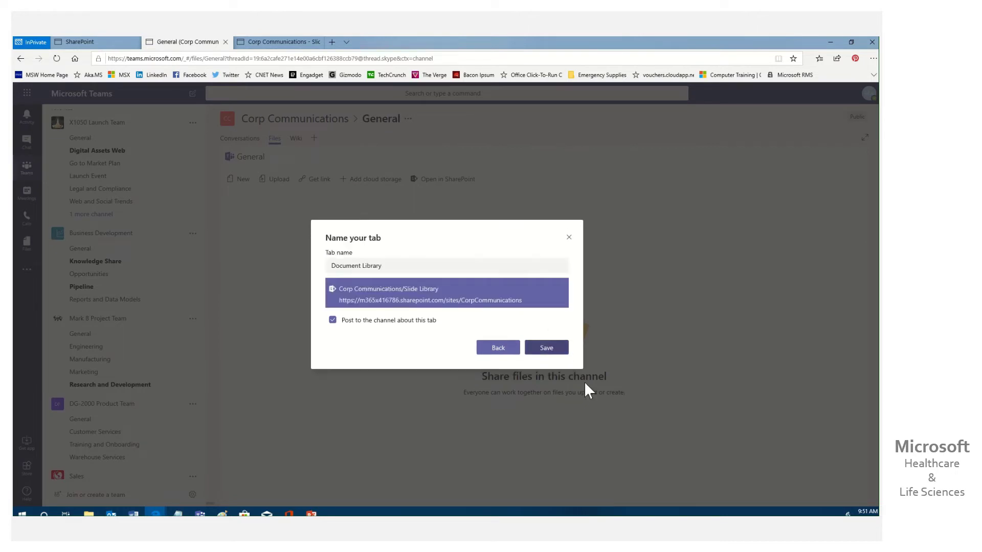
Step: Name the new tab Com Slides and save it, then return to the Slide Library in SharePoint
triple_click(330, 265)
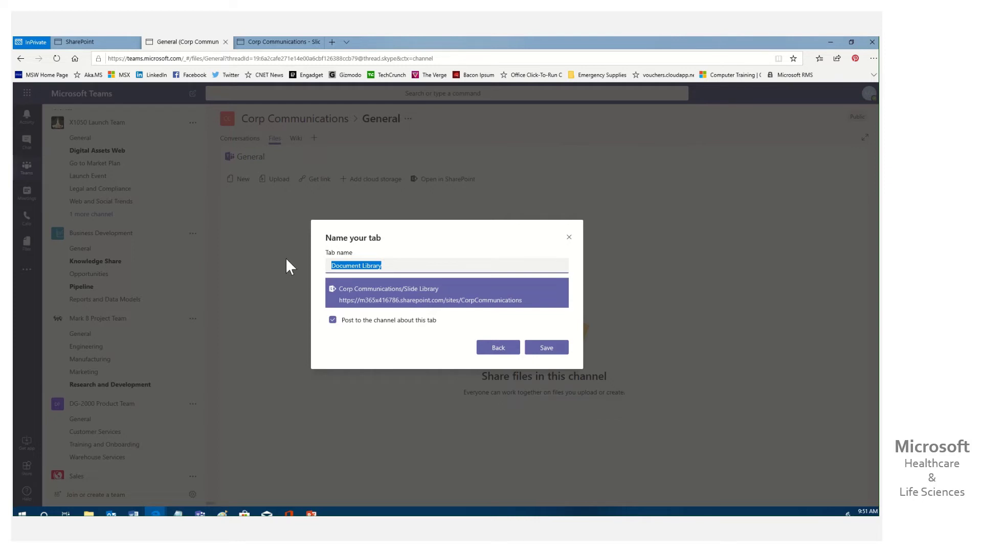
text(Com Slides)
click(534, 348)
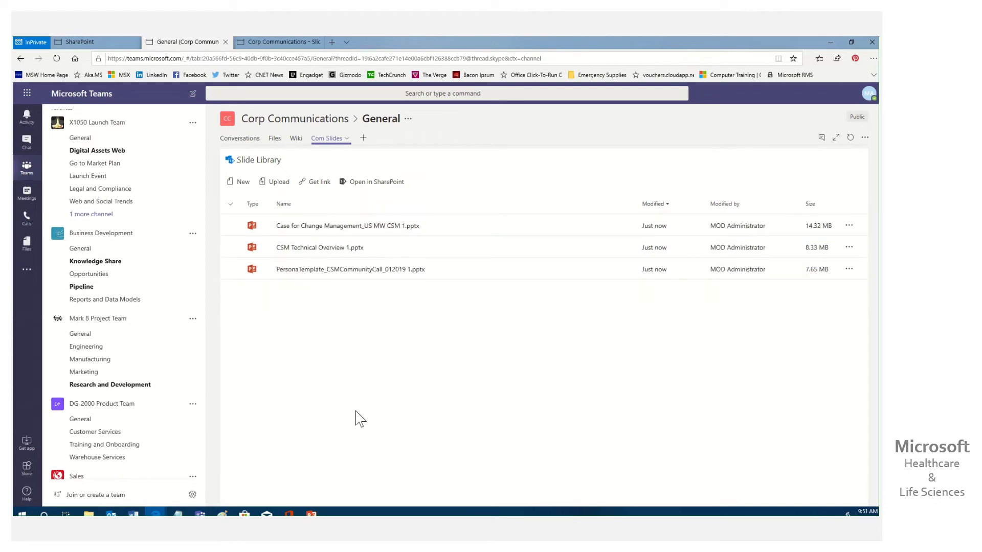
click(277, 43)
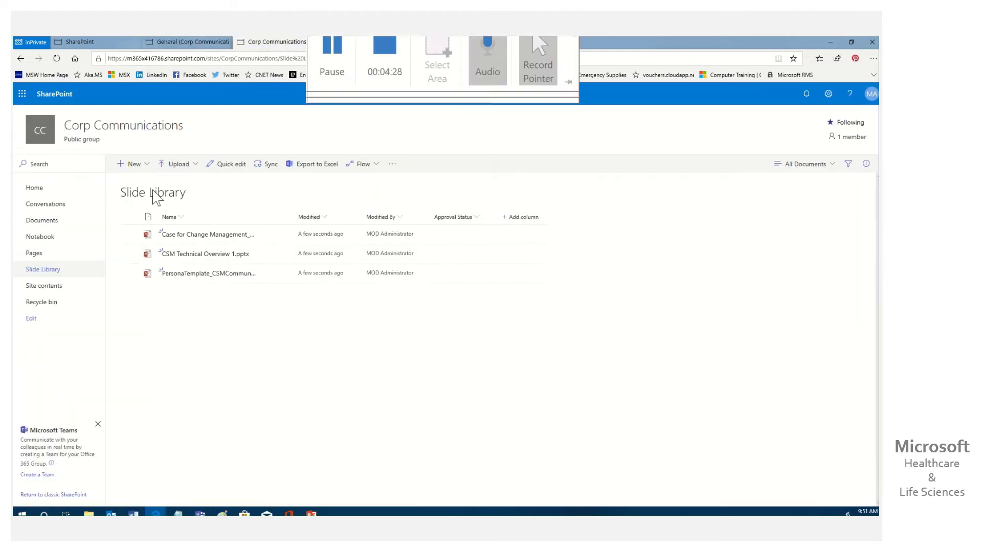
Step: Publish the Case for Change Management presentation in the Slide Library without adding a comment
click(129, 234)
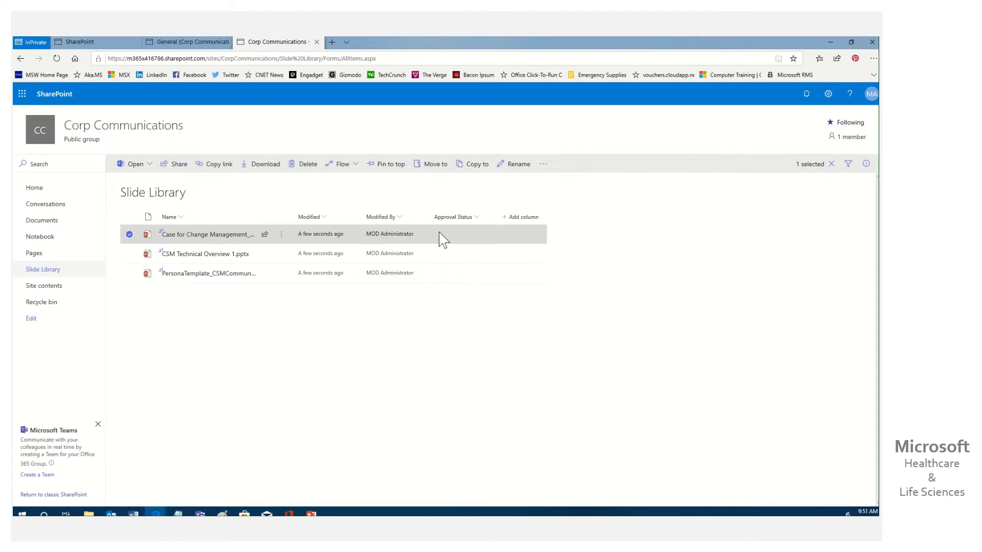
click(281, 235)
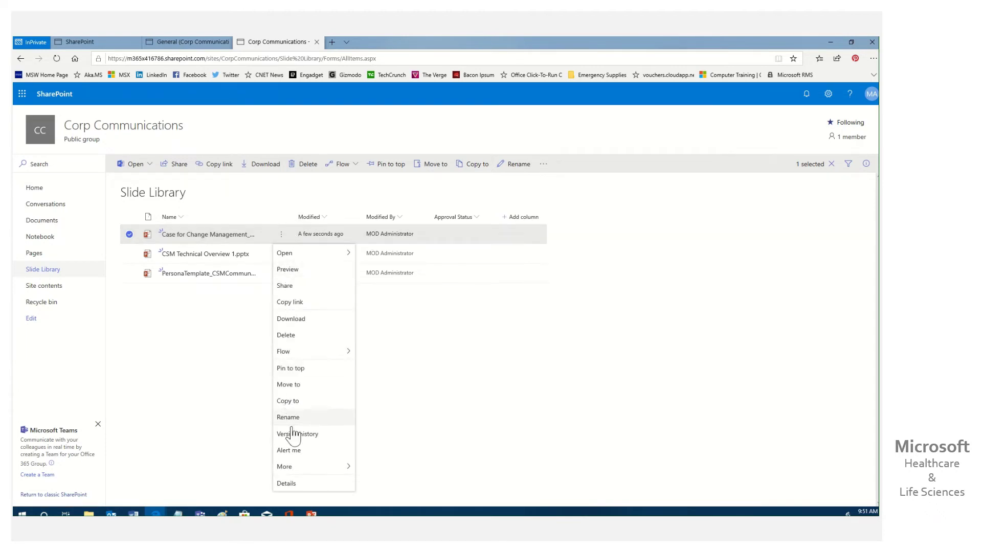
mouse_move(332, 474)
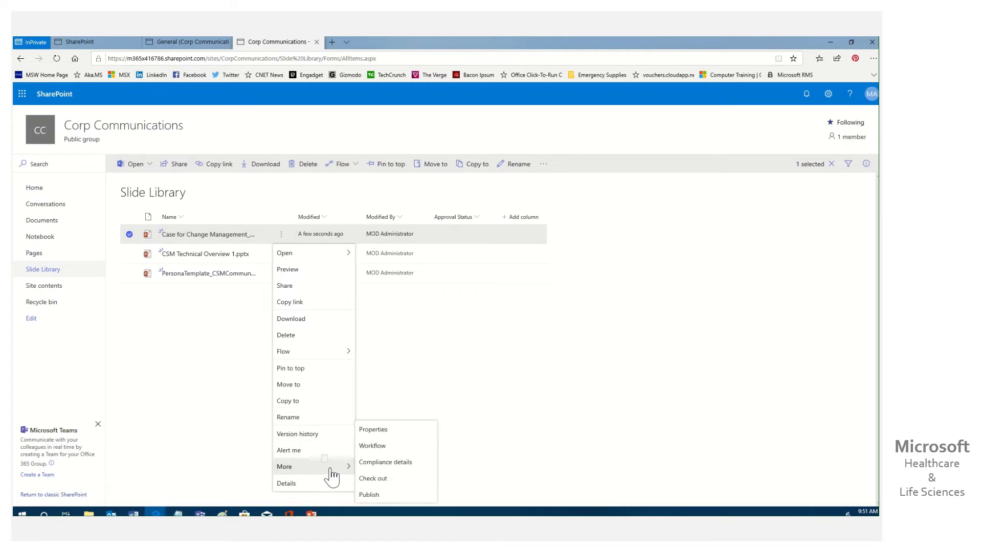
click(369, 495)
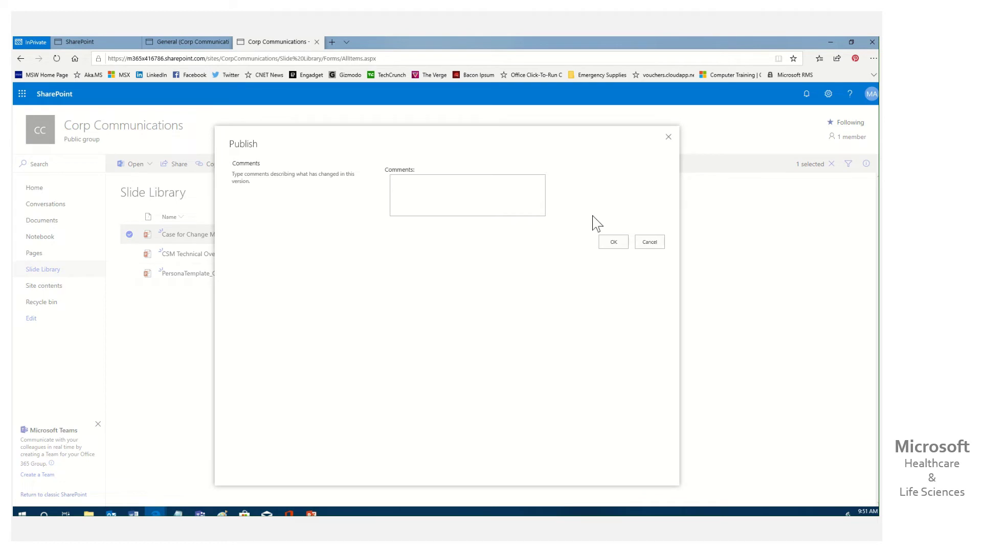
click(613, 242)
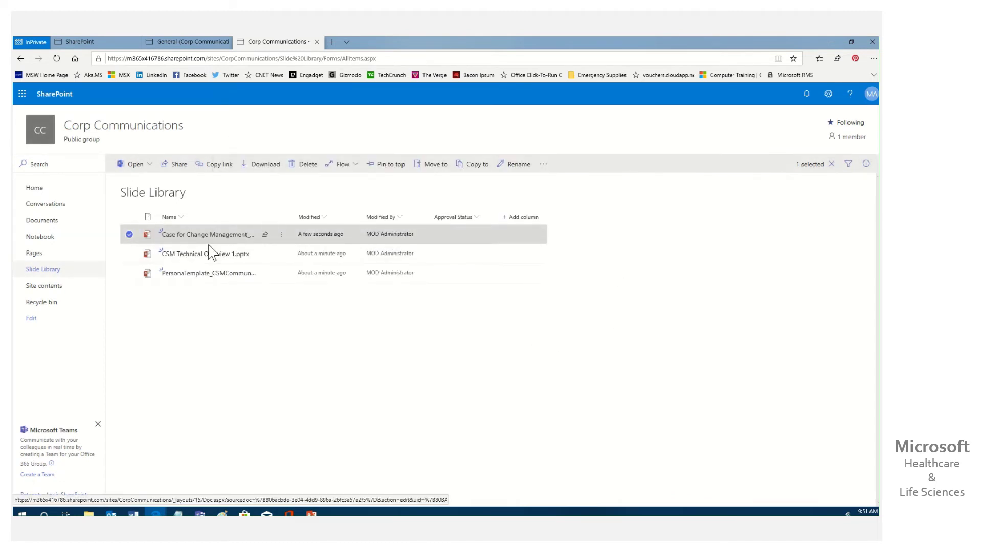
Step: Set the approval status of the Case for Change Management presentation to Approved and clear the selection
click(281, 235)
mouse_move(313, 470)
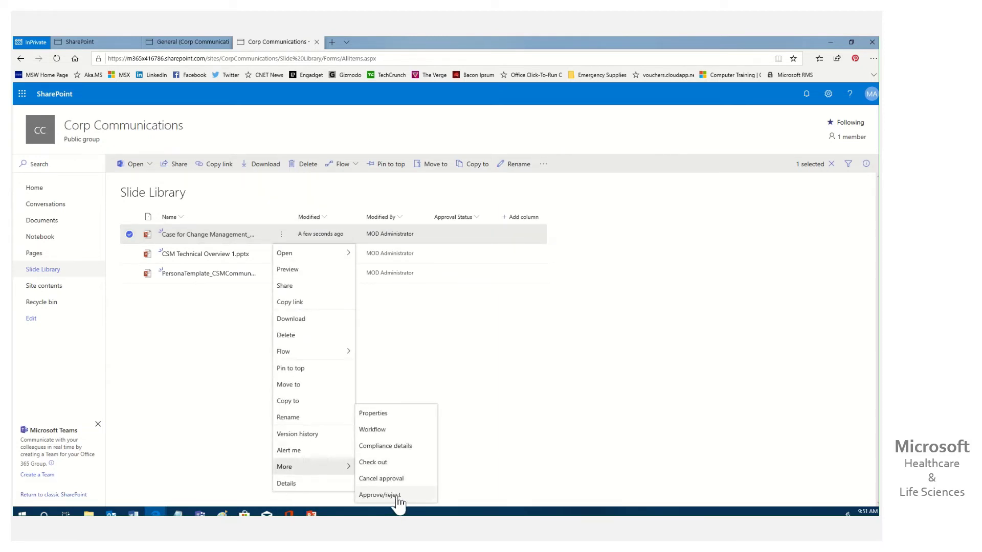
click(379, 496)
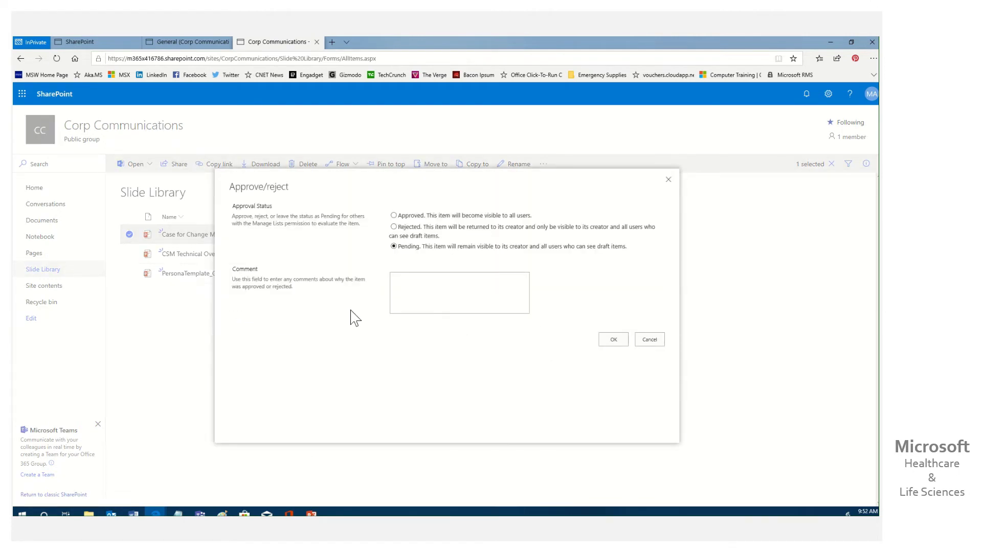
click(393, 216)
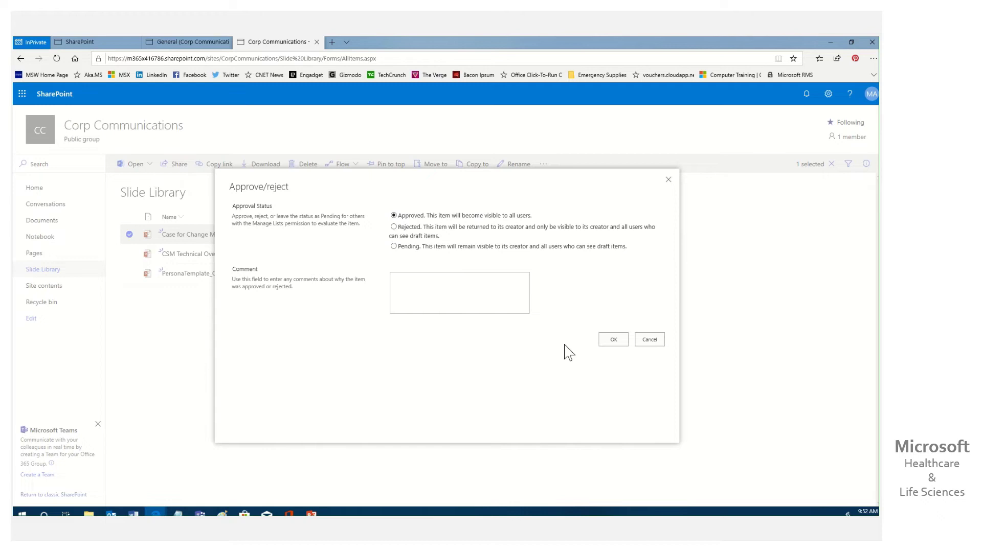
click(614, 341)
click(192, 325)
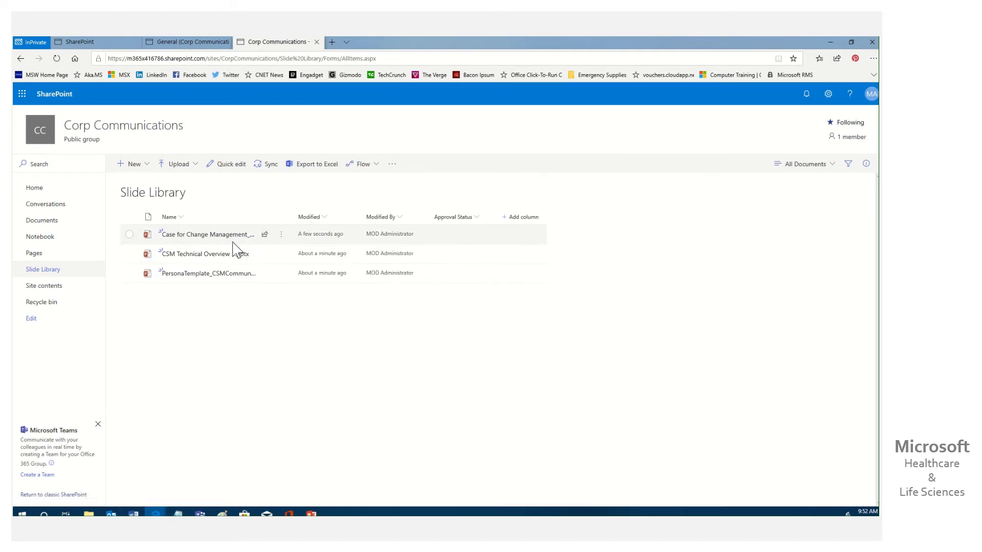
click(130, 255)
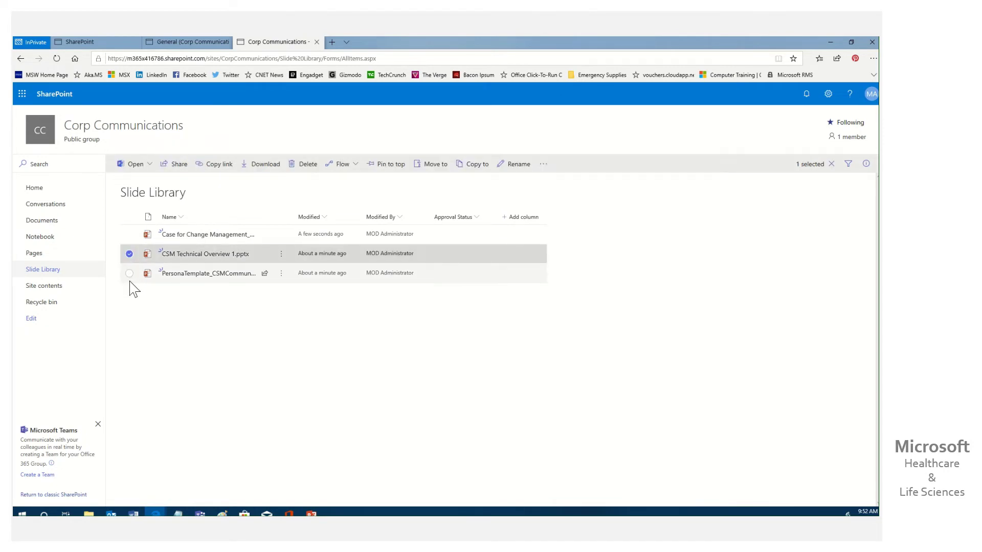
click(129, 274)
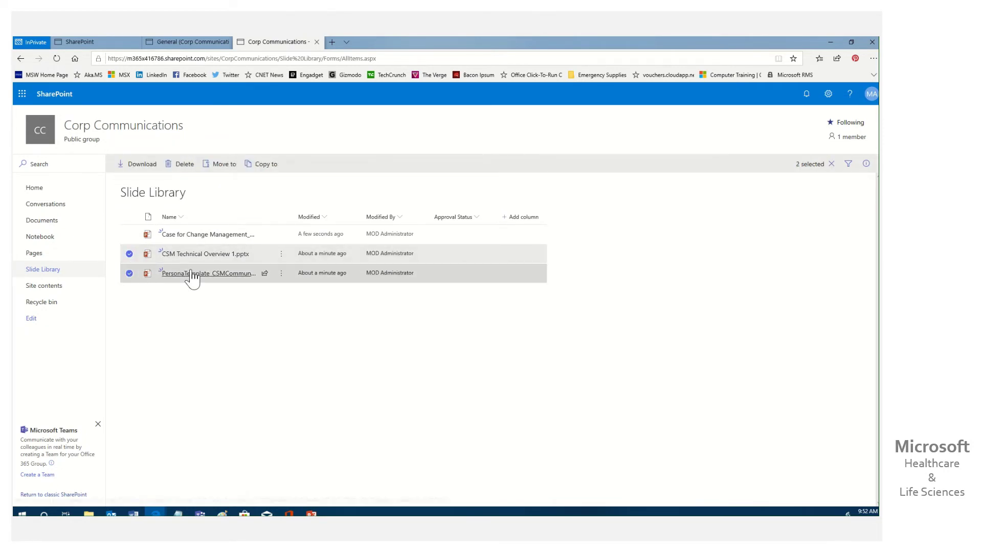
click(281, 254)
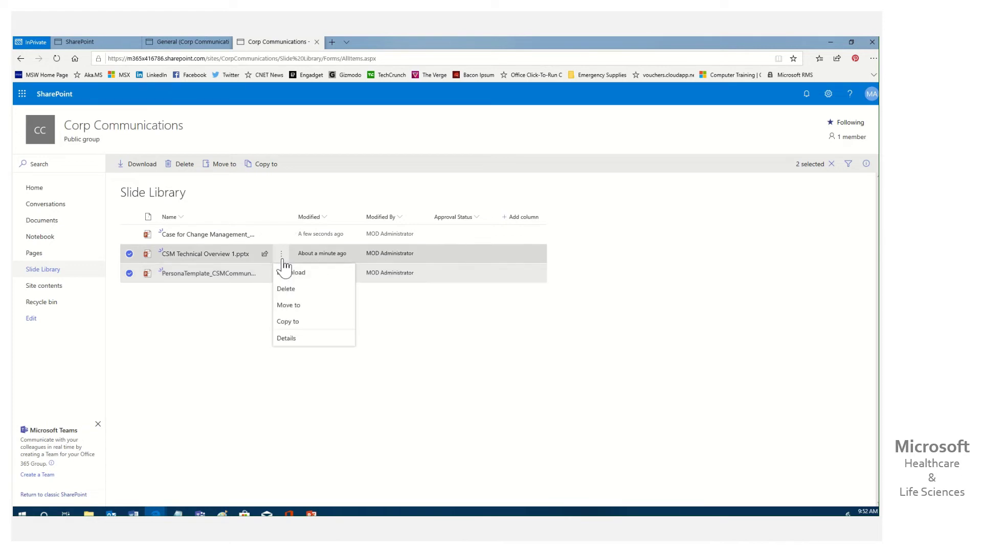
click(428, 313)
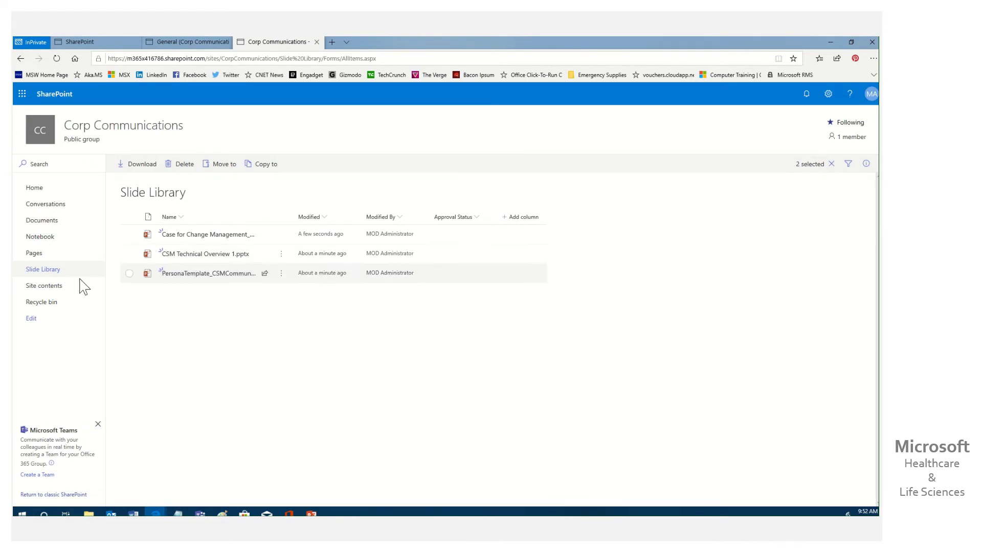
Step: Publish CSM Technical Overview 1.pptx in the Slide Library without adding a comment
click(130, 255)
click(287, 256)
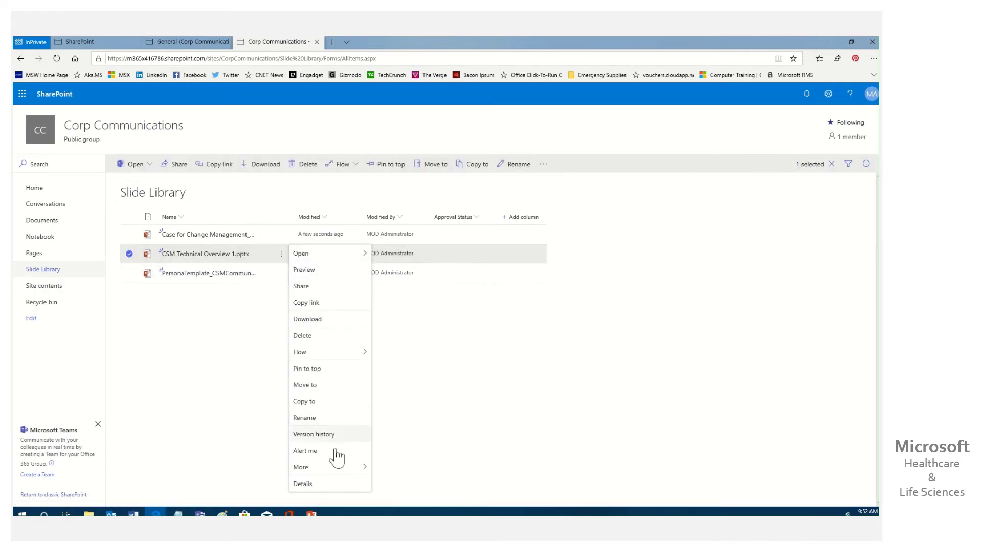
mouse_move(362, 473)
click(388, 495)
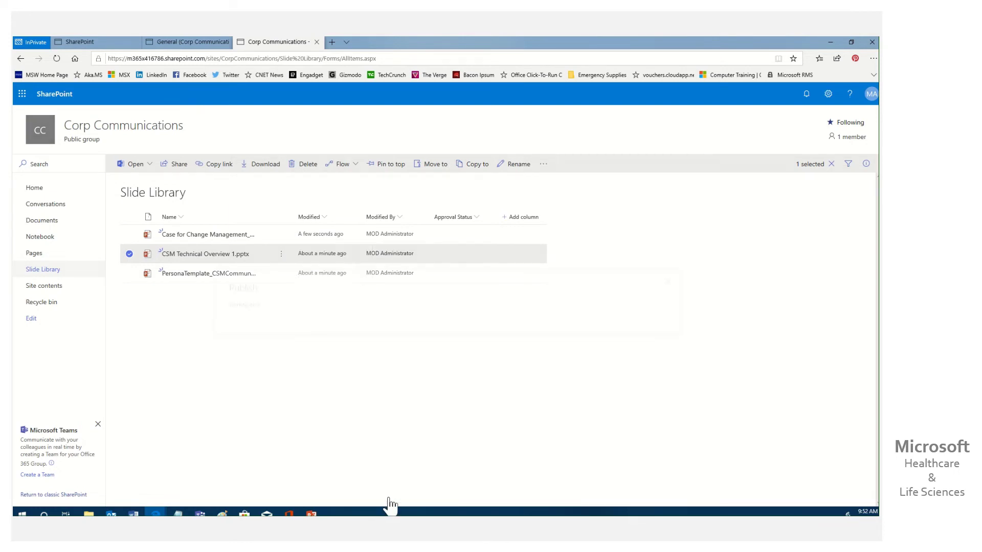
click(614, 242)
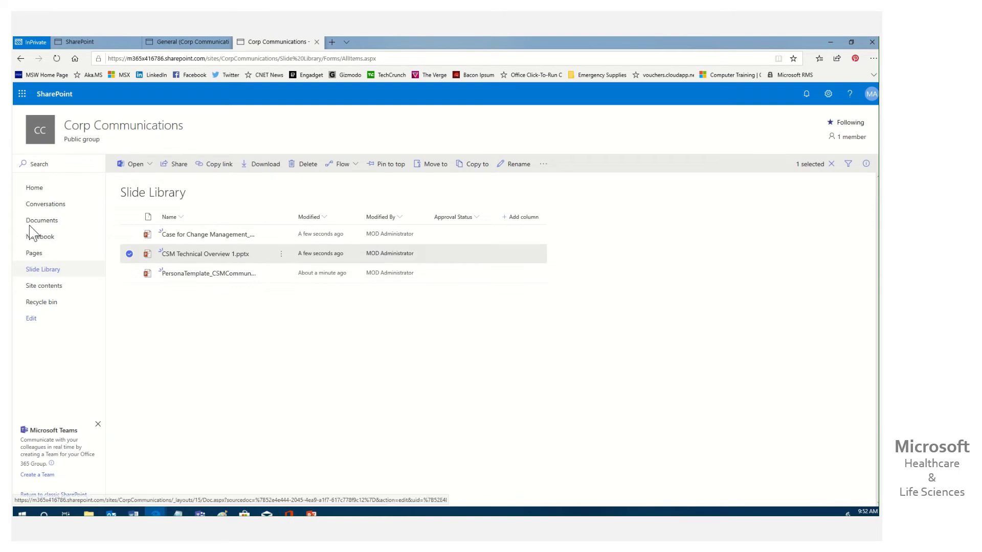
Step: Switch to Teams and check which file actions the Com Slides tab offers for the PersonaTemplate presentation
click(164, 42)
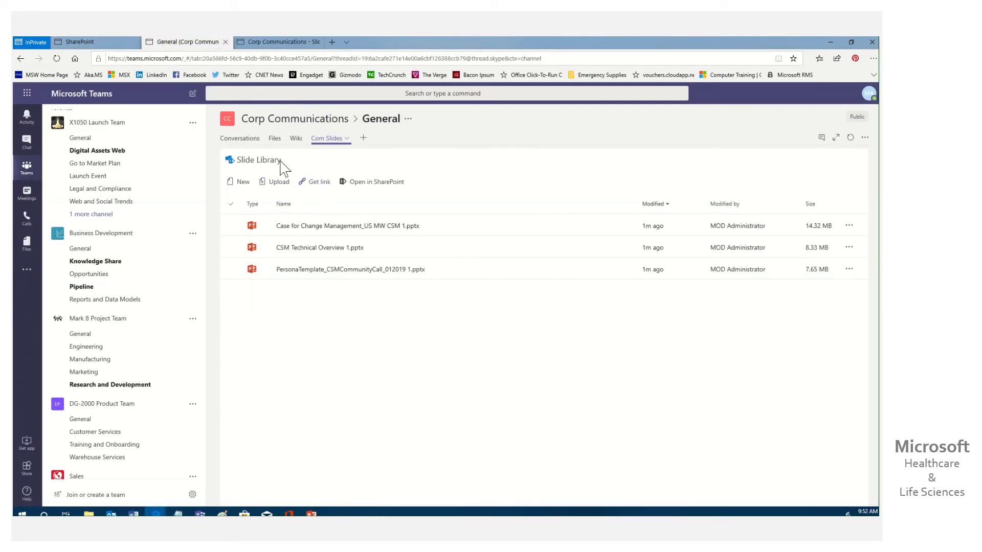
click(851, 272)
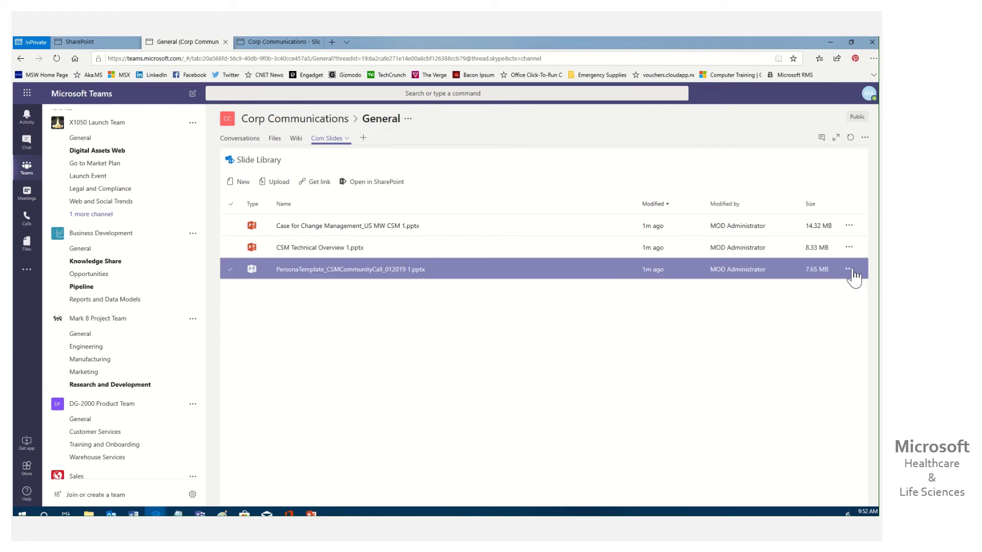
click(848, 270)
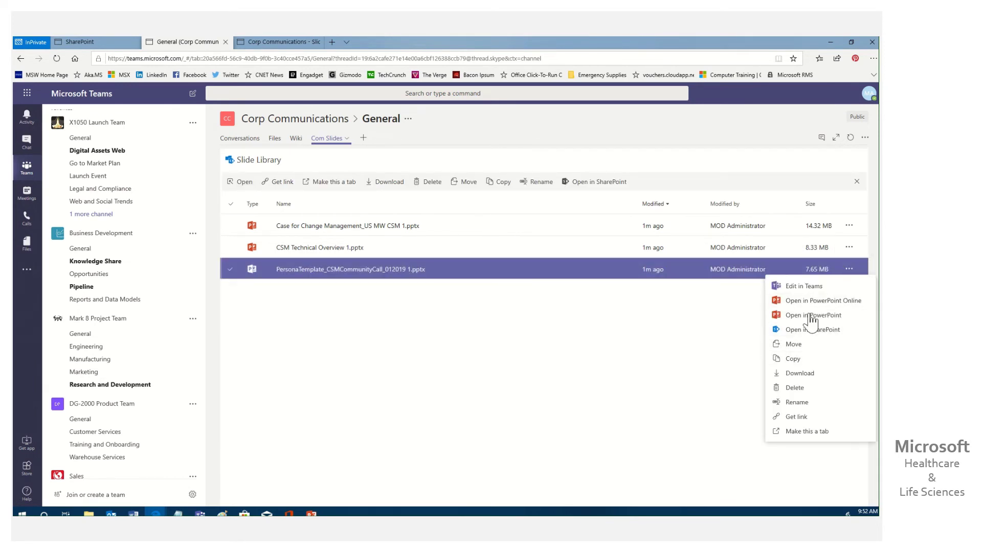
click(603, 377)
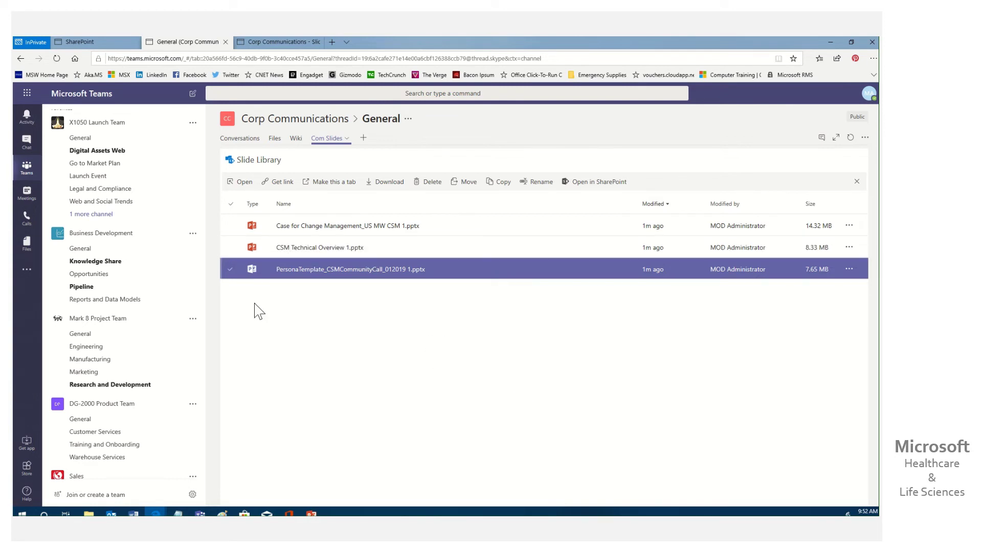
click(230, 271)
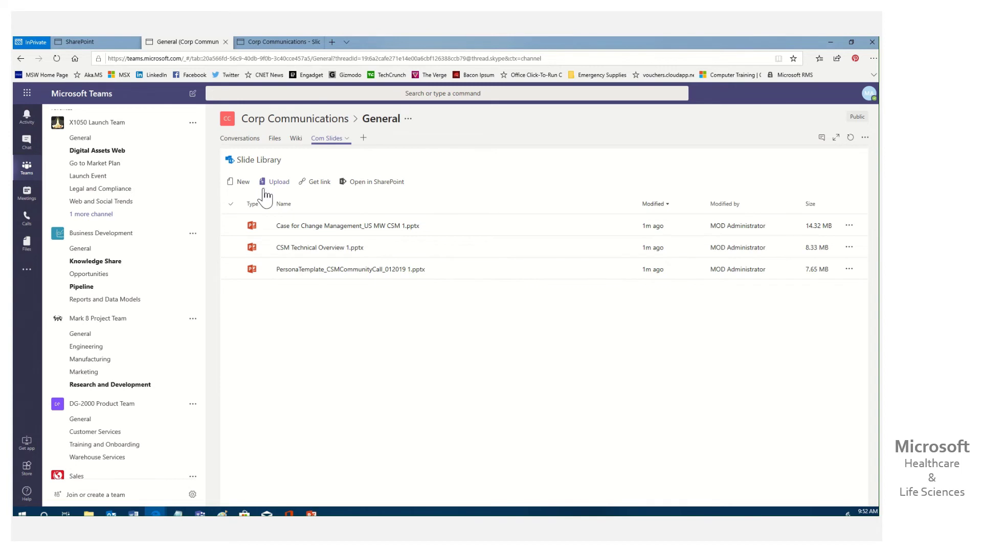
Step: Start adding a Document Library tab to the Mark 8 Project Team General channel using the copied SharePoint link
click(98, 337)
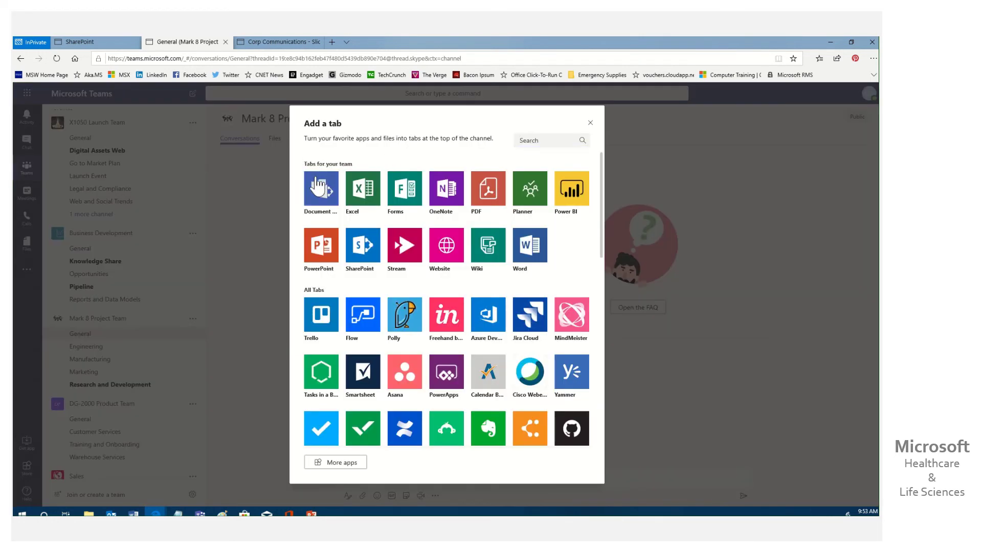
click(322, 185)
click(402, 295)
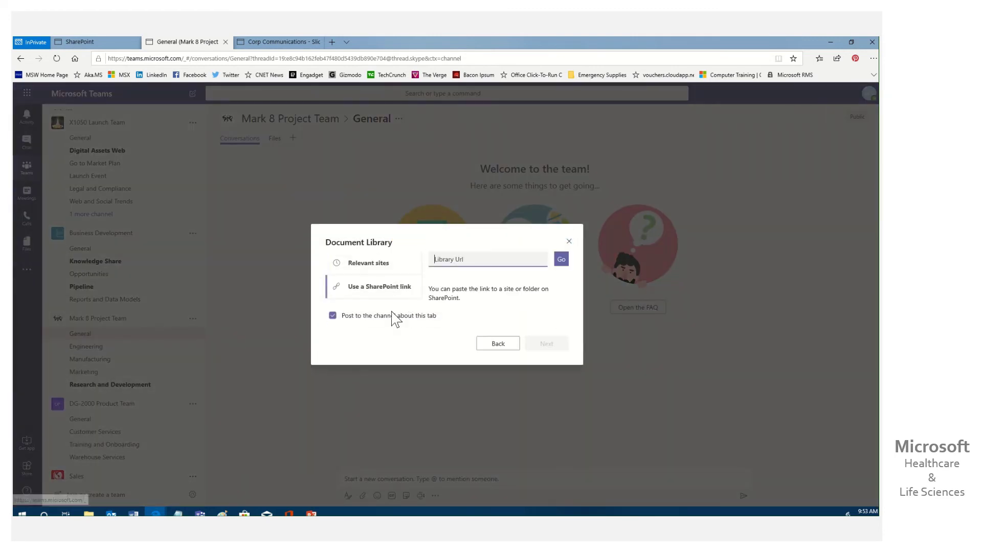
key(ctrl+v)
click(561, 259)
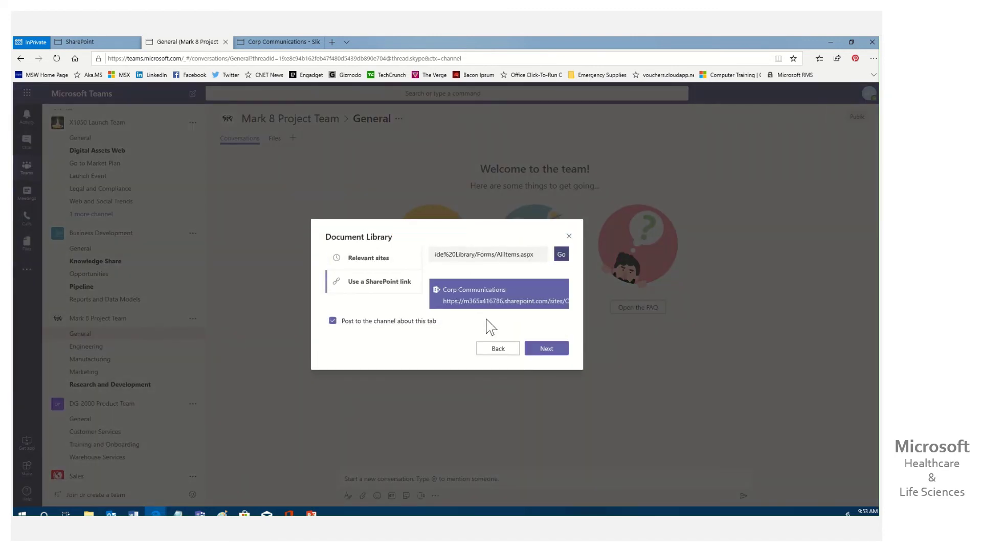
Step: Choose the Corp Communications Slide Library as the source and save the tab under the name Document Library
click(543, 351)
click(358, 295)
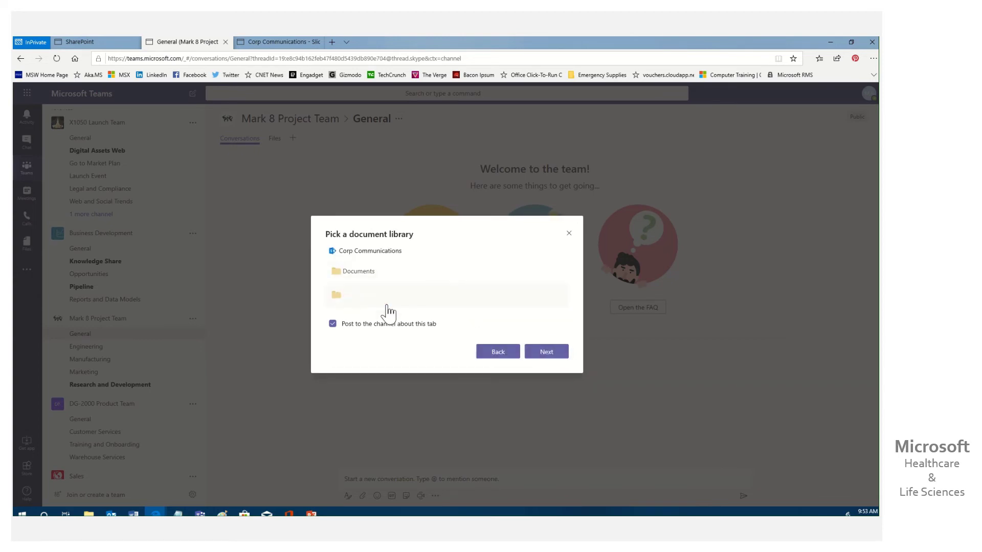
click(547, 355)
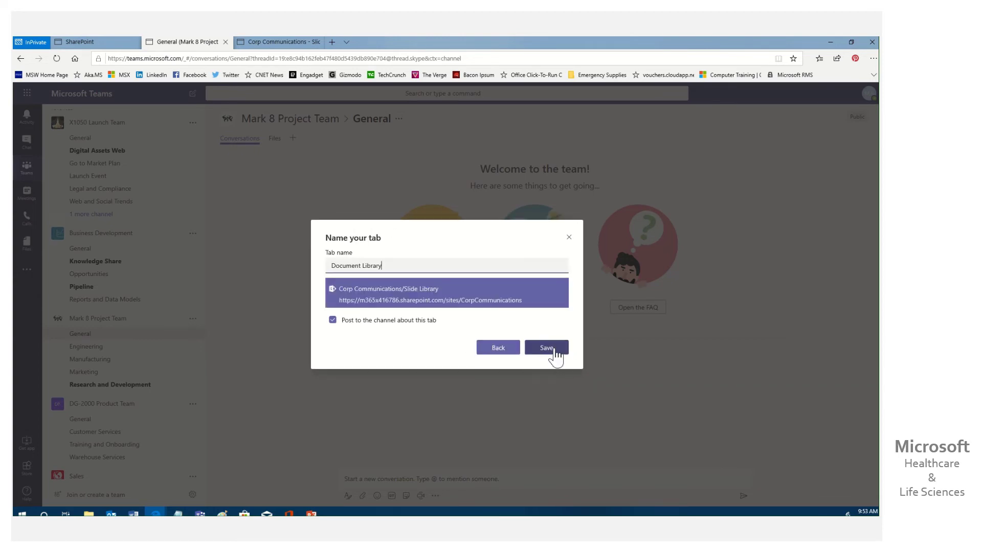
click(546, 349)
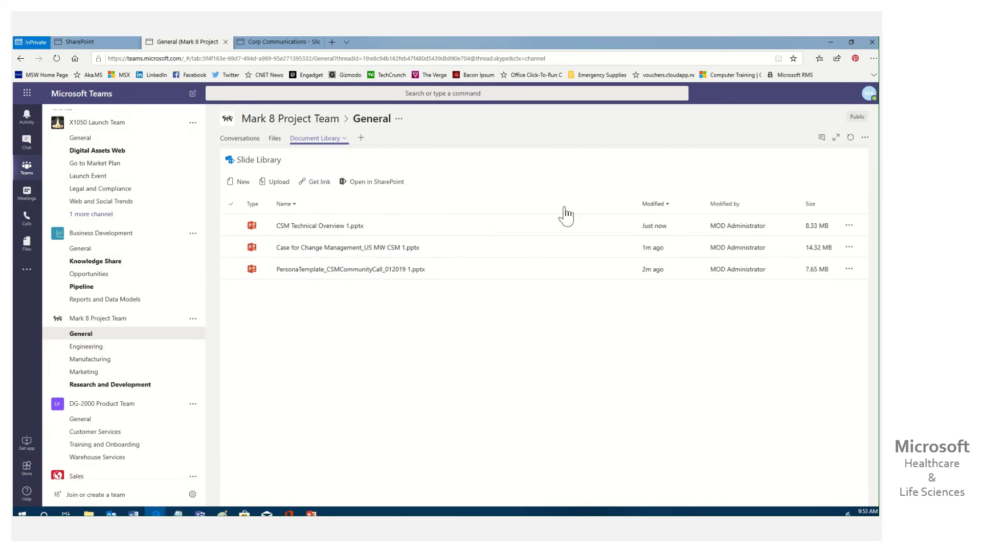
click(394, 225)
click(476, 354)
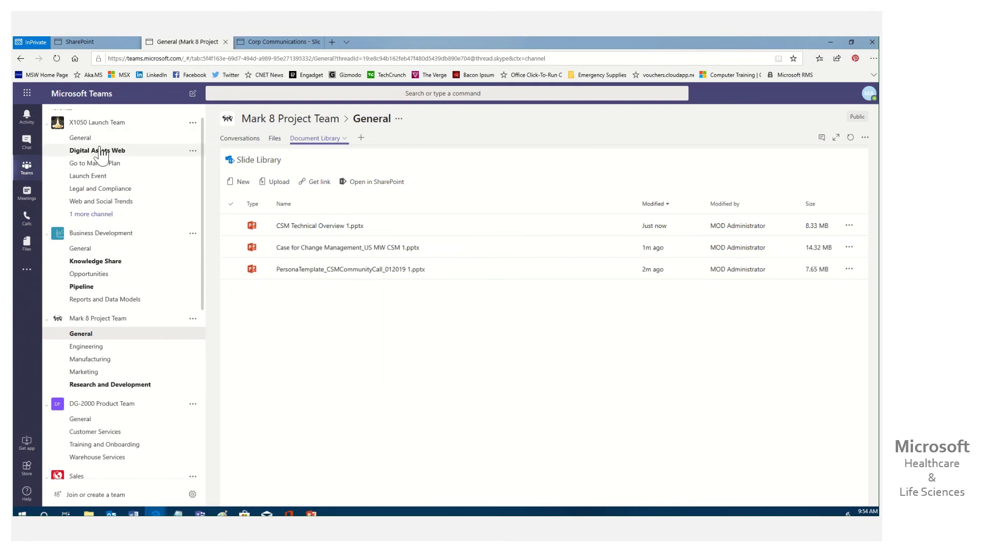
Step: Return to the Com Slides tab in the Corp Communications General channel and open PersonaTemplate_CSMCommunityCall_012019 1.pptx
drag(202, 284, 200, 473)
click(118, 467)
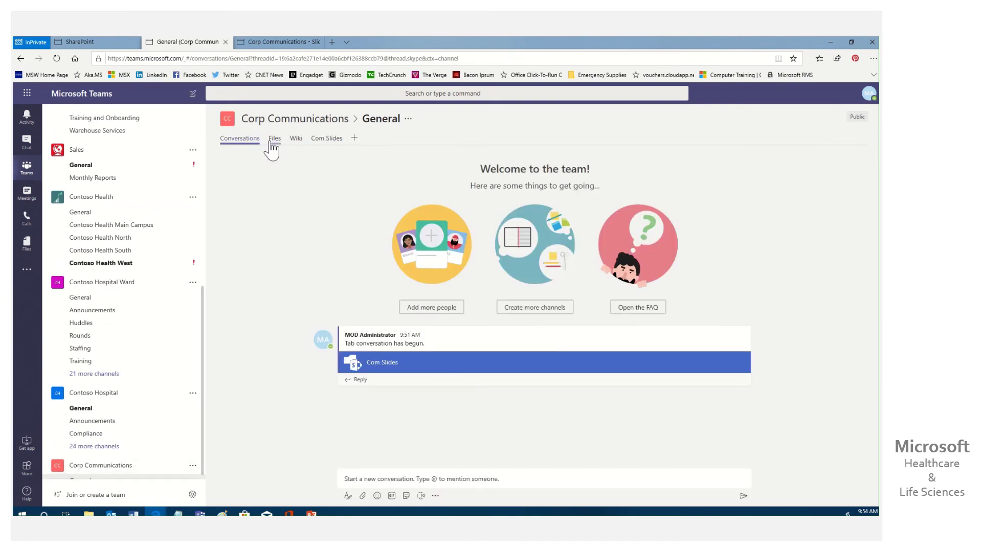
click(326, 138)
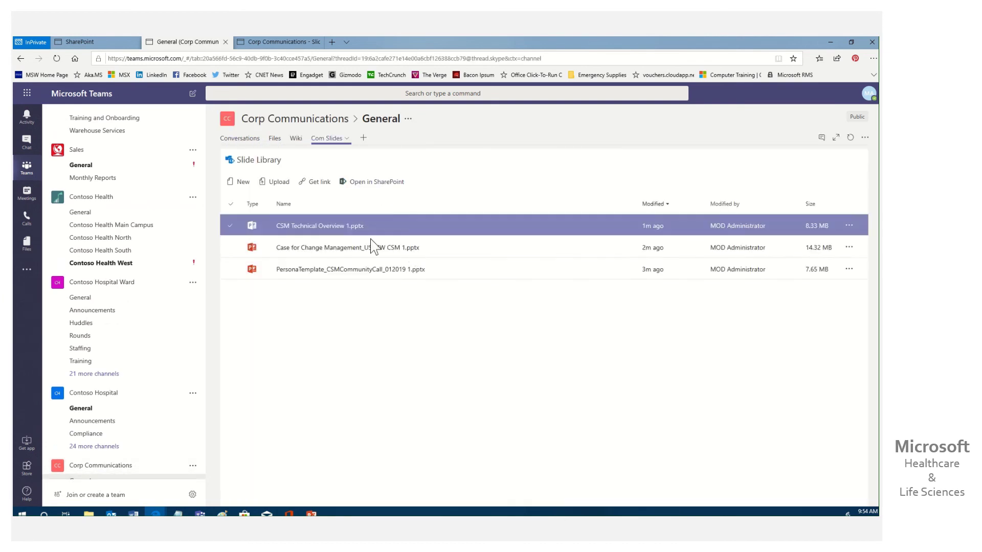
click(338, 271)
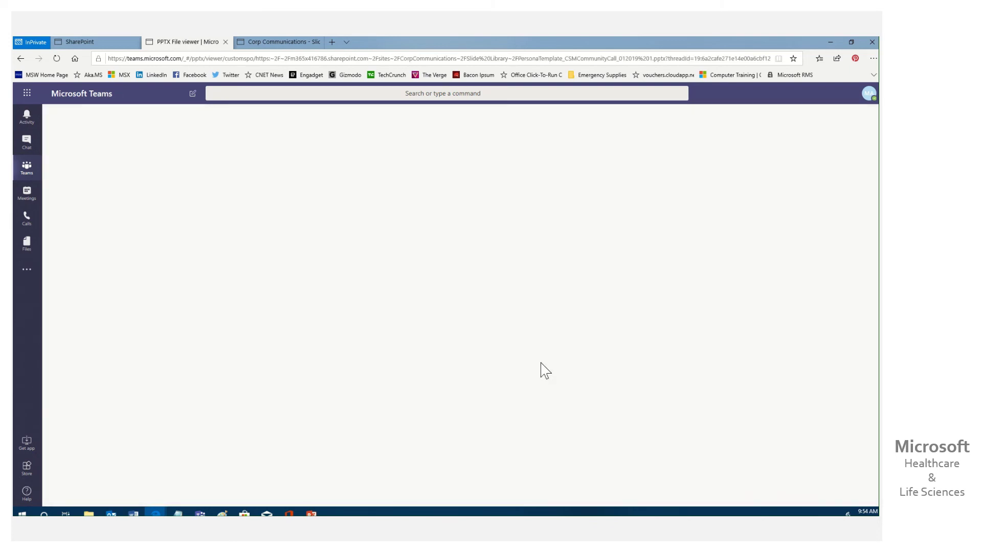